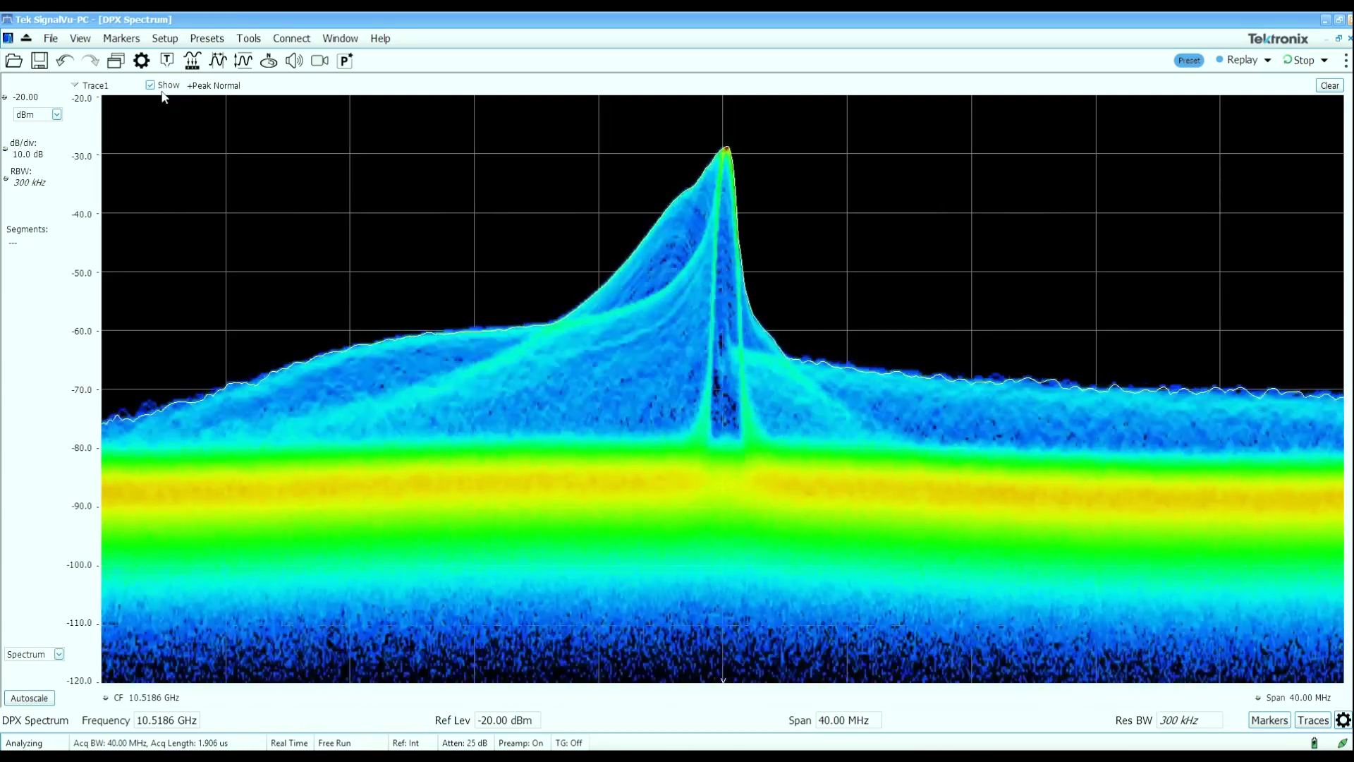
Add a Time Overview display beside the DPX spectrum.
{"action": "left_click", "coordinate": [116, 61]}
{"action": "left_click", "coordinate": [750, 353]}
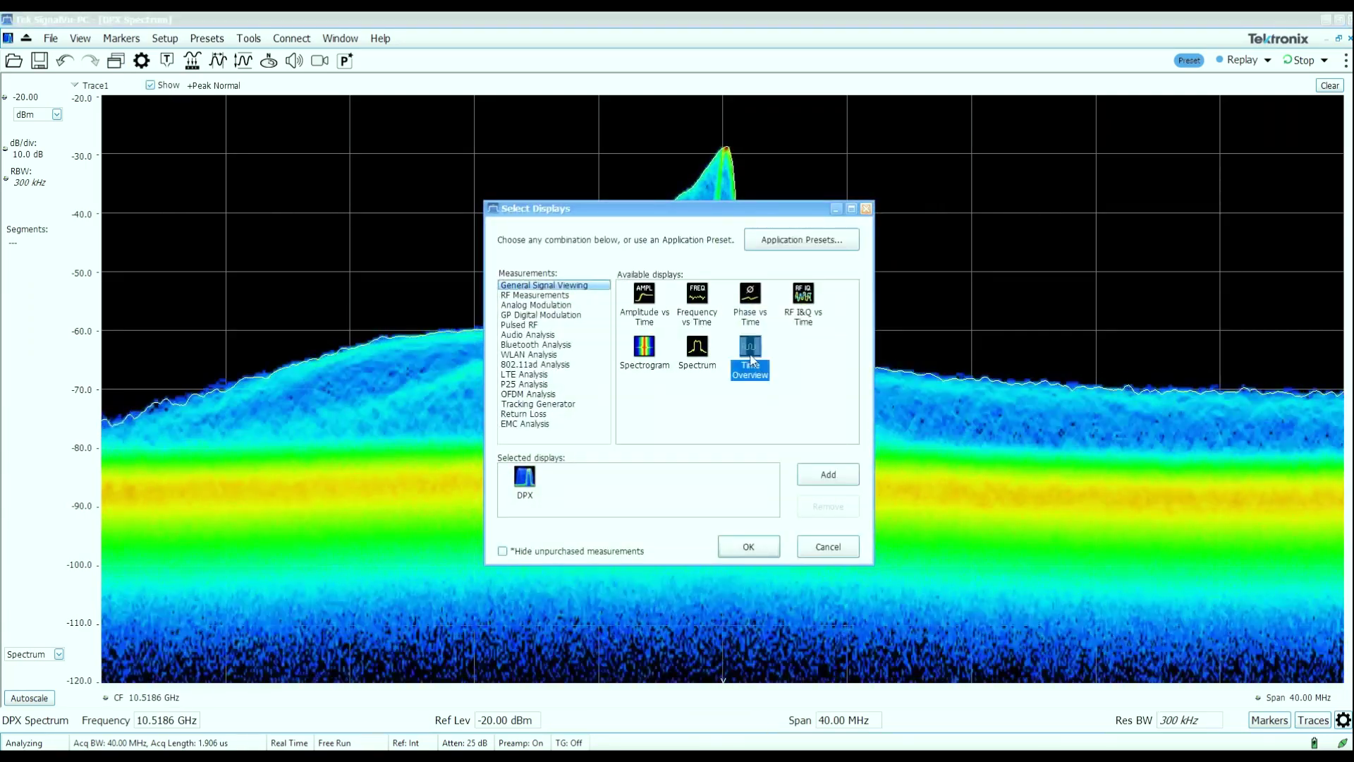
{"action": "left_click", "coordinate": [828, 474]}
{"action": "left_click", "coordinate": [748, 547]}
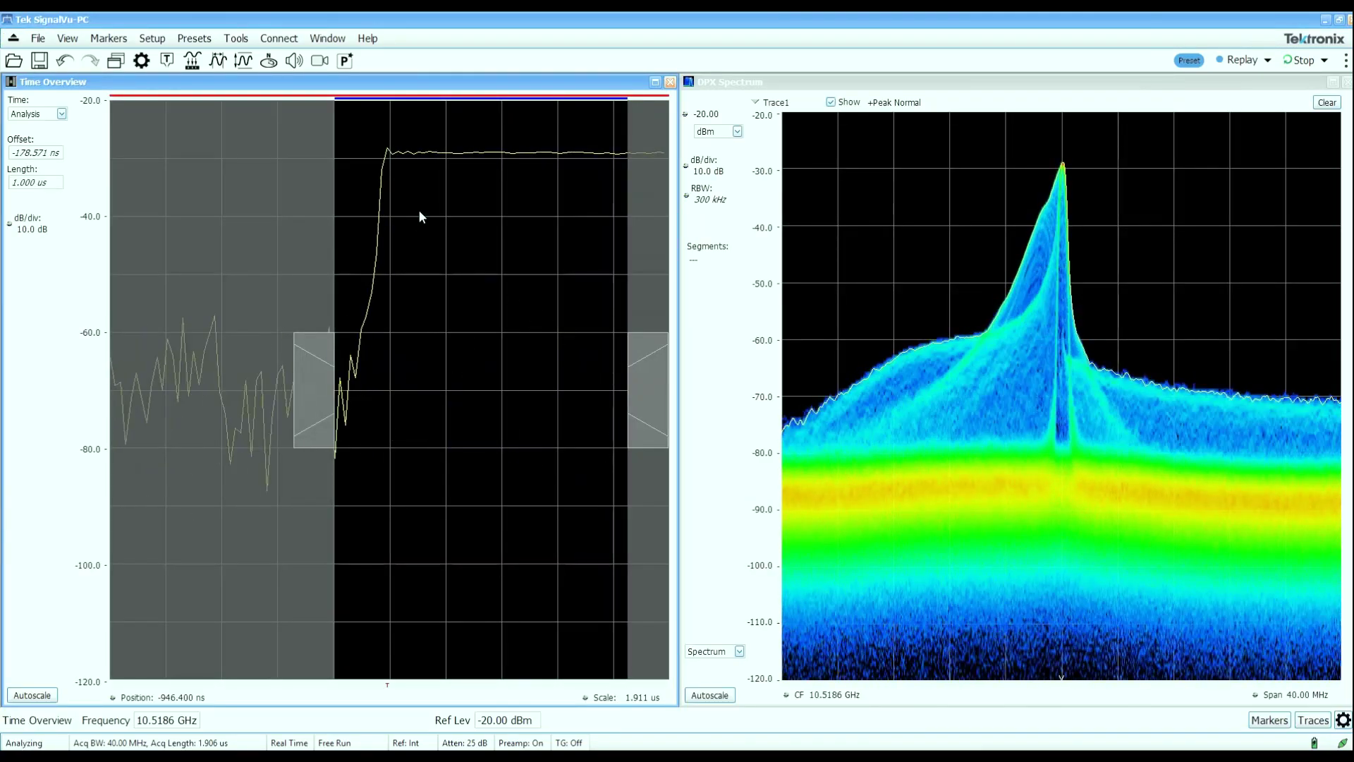
Trigger on RF power at -40 dBm and set a 50 µs analysis window covering the pulse.
{"action": "left_click", "coordinate": [167, 62]}
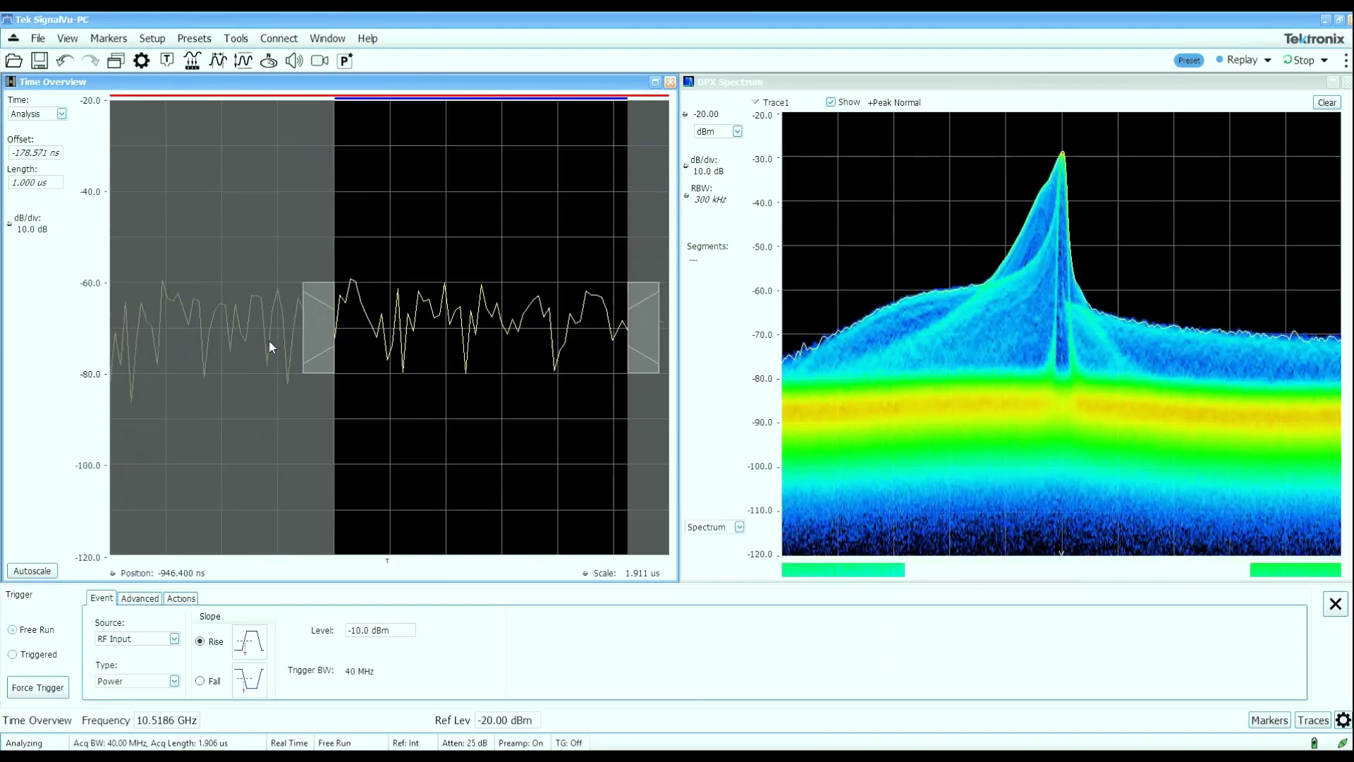
{"action": "left_click", "coordinate": [33, 654]}
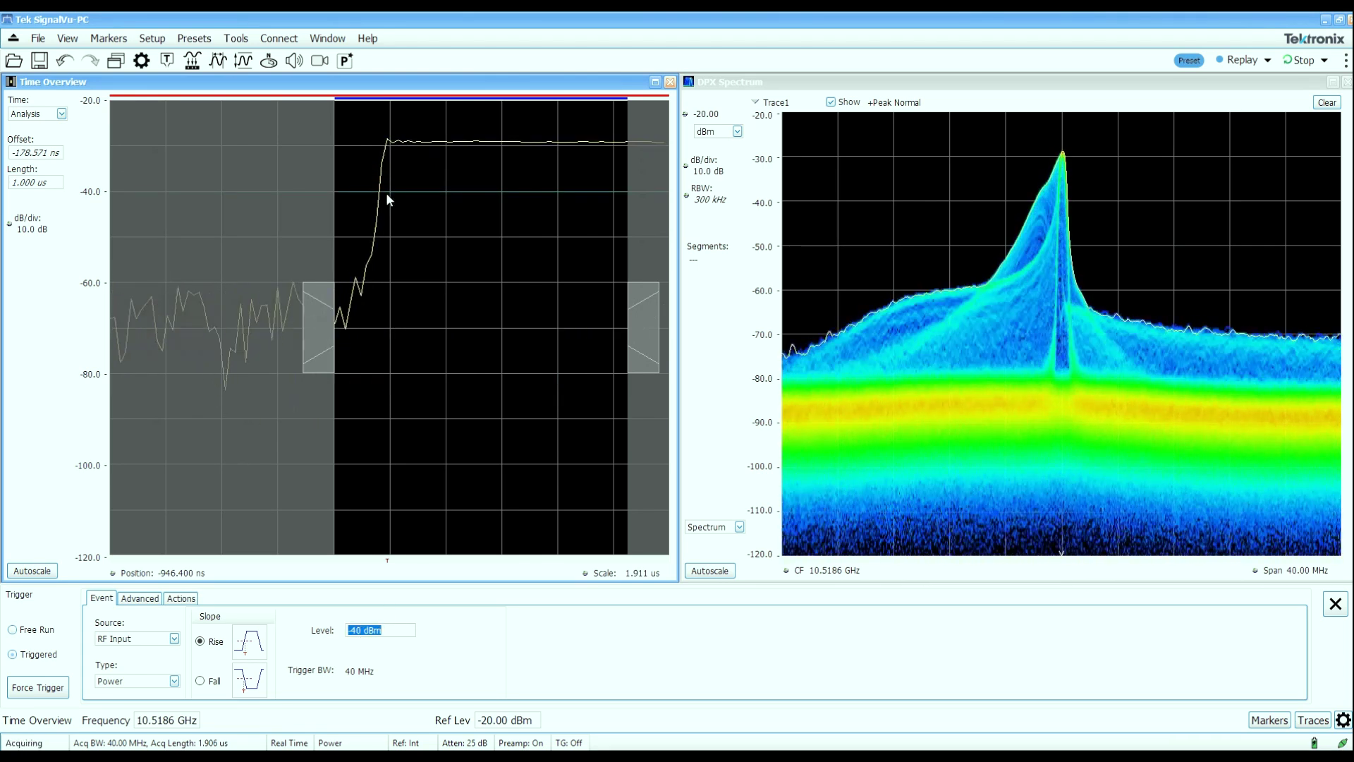
{"action": "triple_click", "coordinate": [59, 181]}
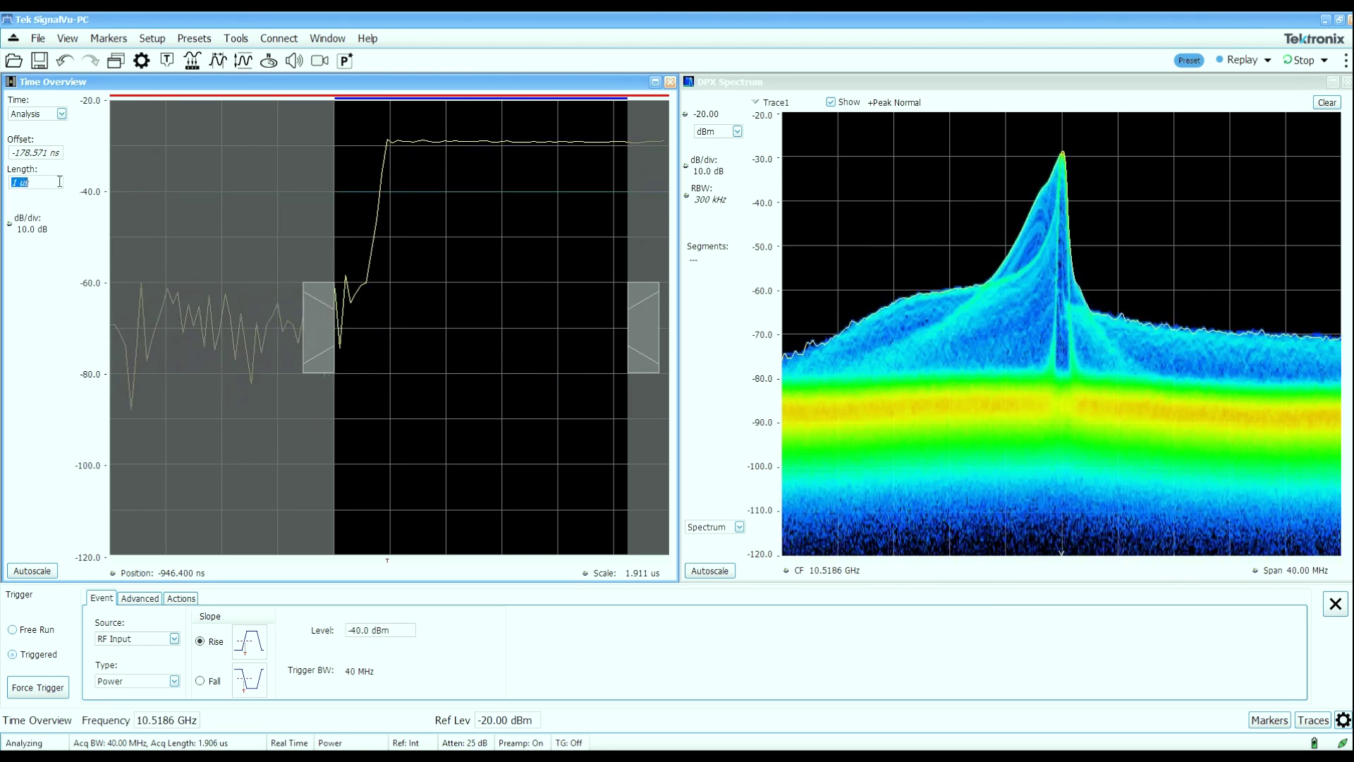
{"action": "type", "text": "10u"}
{"action": "key", "text": "Return"}
{"action": "type", "text": "50u"}
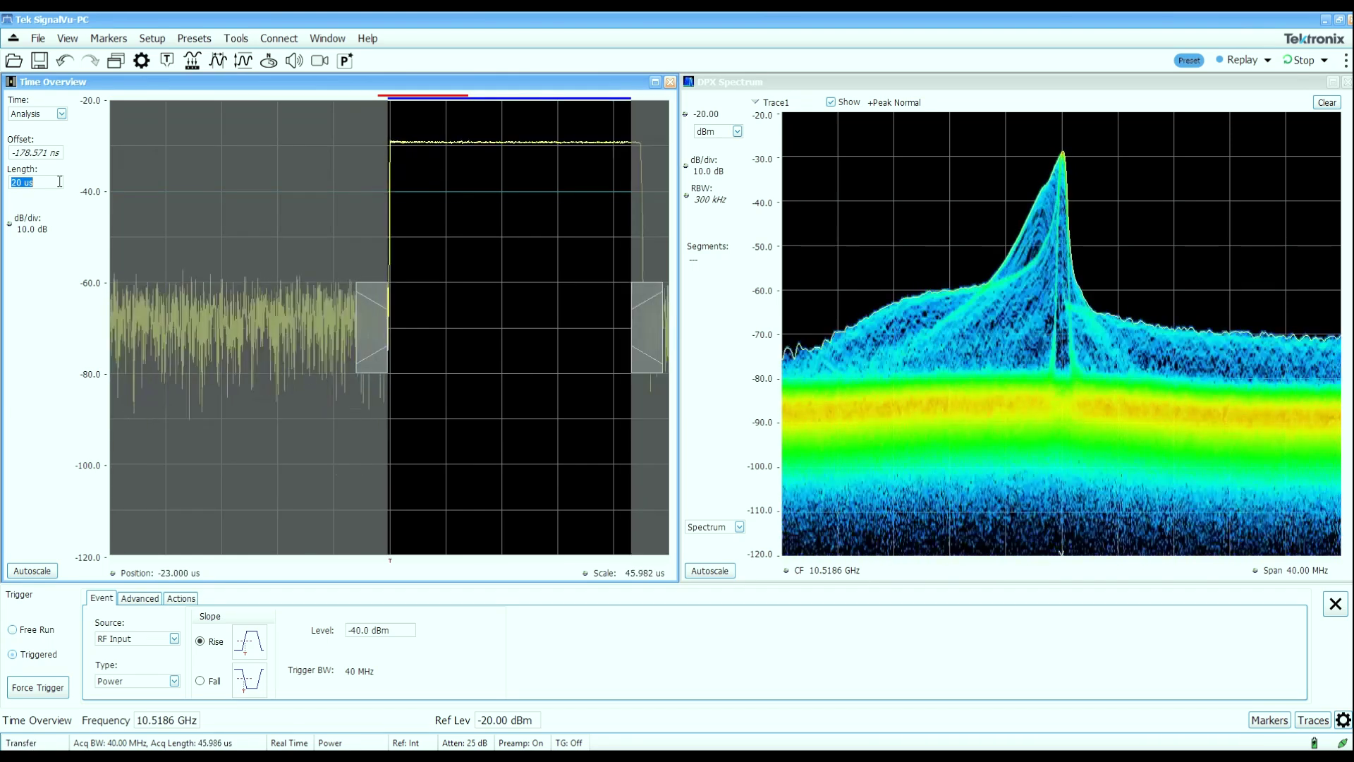
{"action": "key", "text": "Return"}
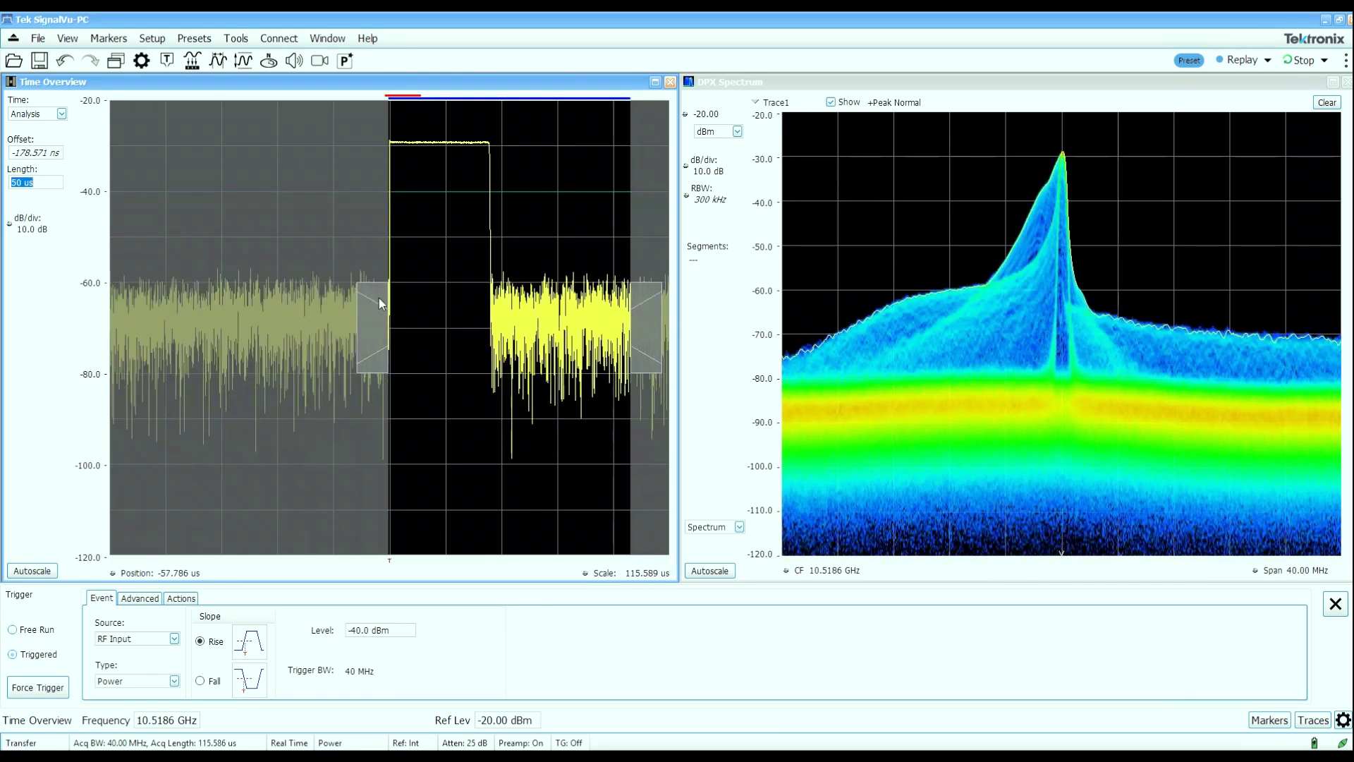
{"action": "left_click_drag", "start_coordinate": [379, 300], "coordinate": [302, 305]}
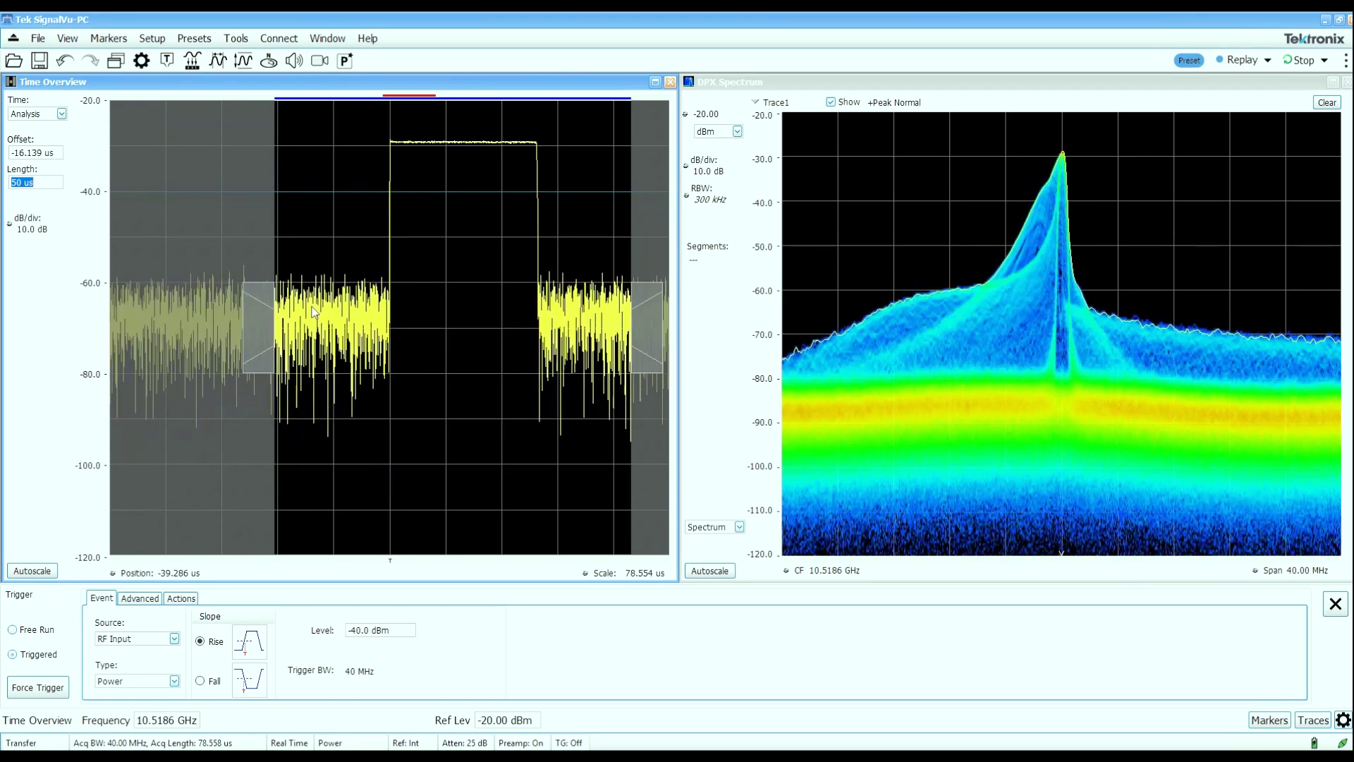
{"action": "left_click", "coordinate": [1336, 603]}
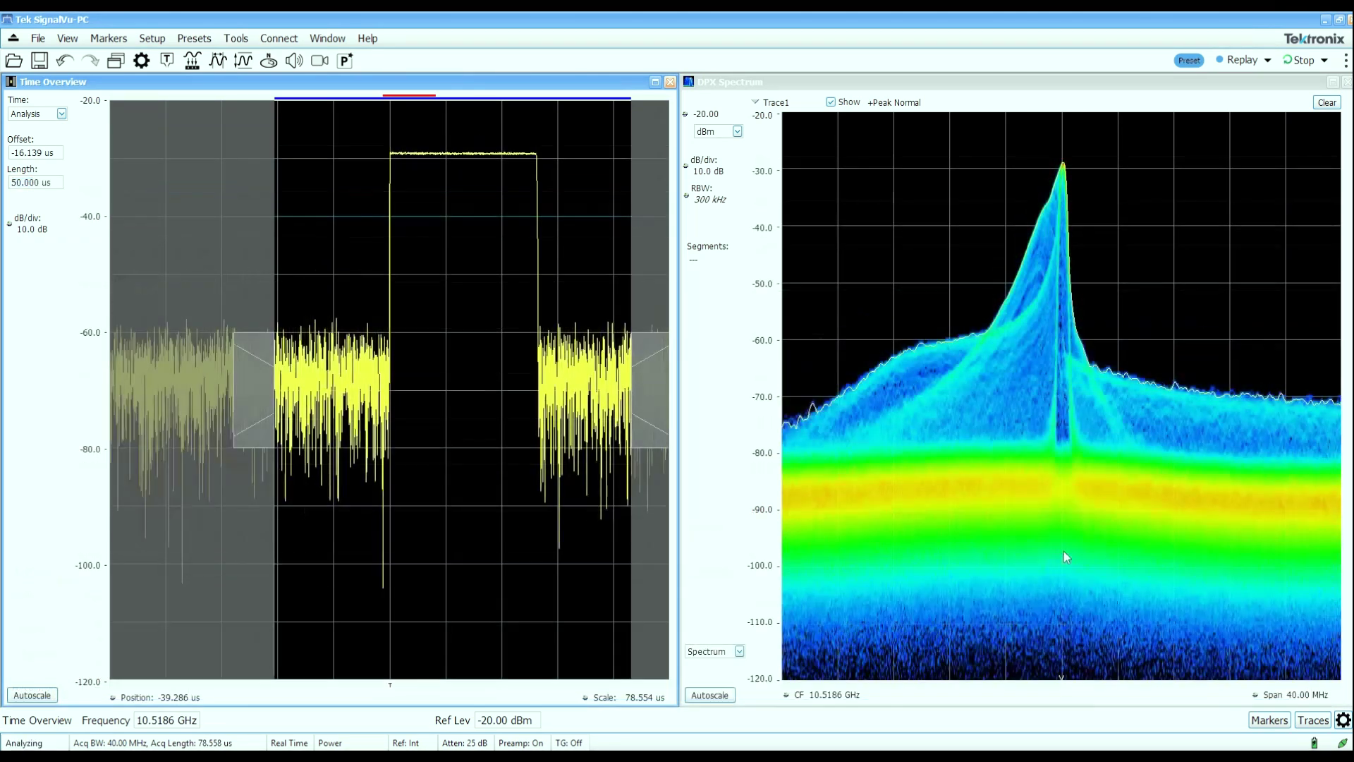
Add Spectrum and Spectrogram to the layout, then stop acquisition on the captured pulse.
{"action": "left_click", "coordinate": [115, 61]}
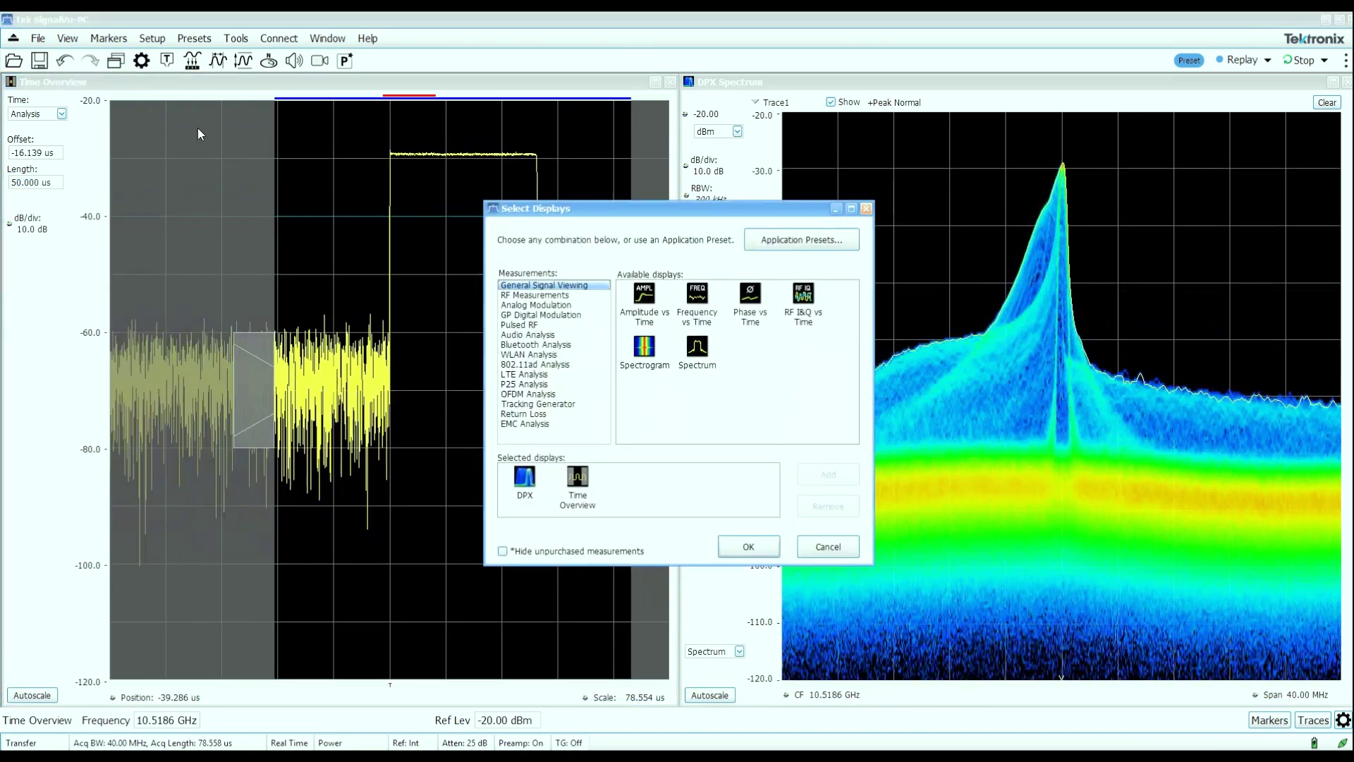
{"action": "left_click", "coordinate": [698, 357]}
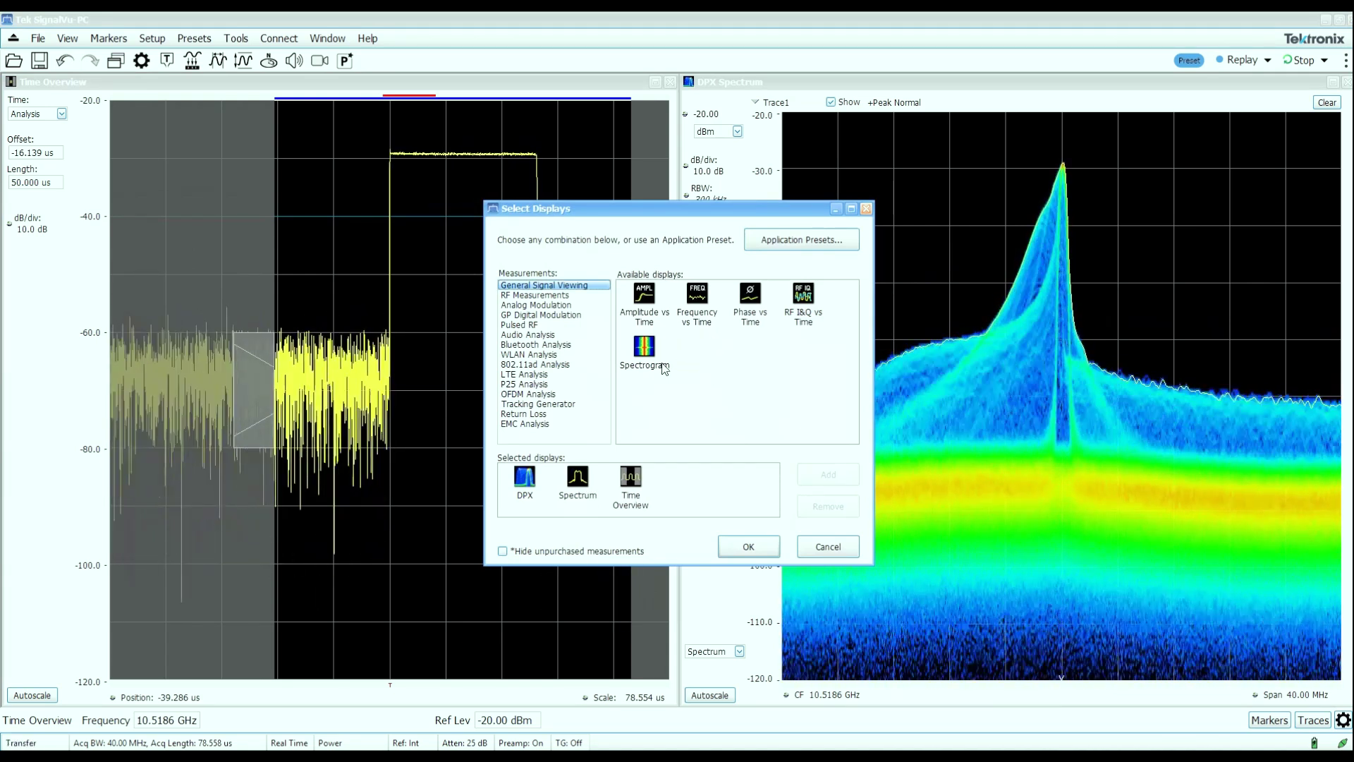
{"action": "left_click", "coordinate": [828, 474]}
{"action": "left_click", "coordinate": [828, 474]}
{"action": "left_click", "coordinate": [768, 547]}
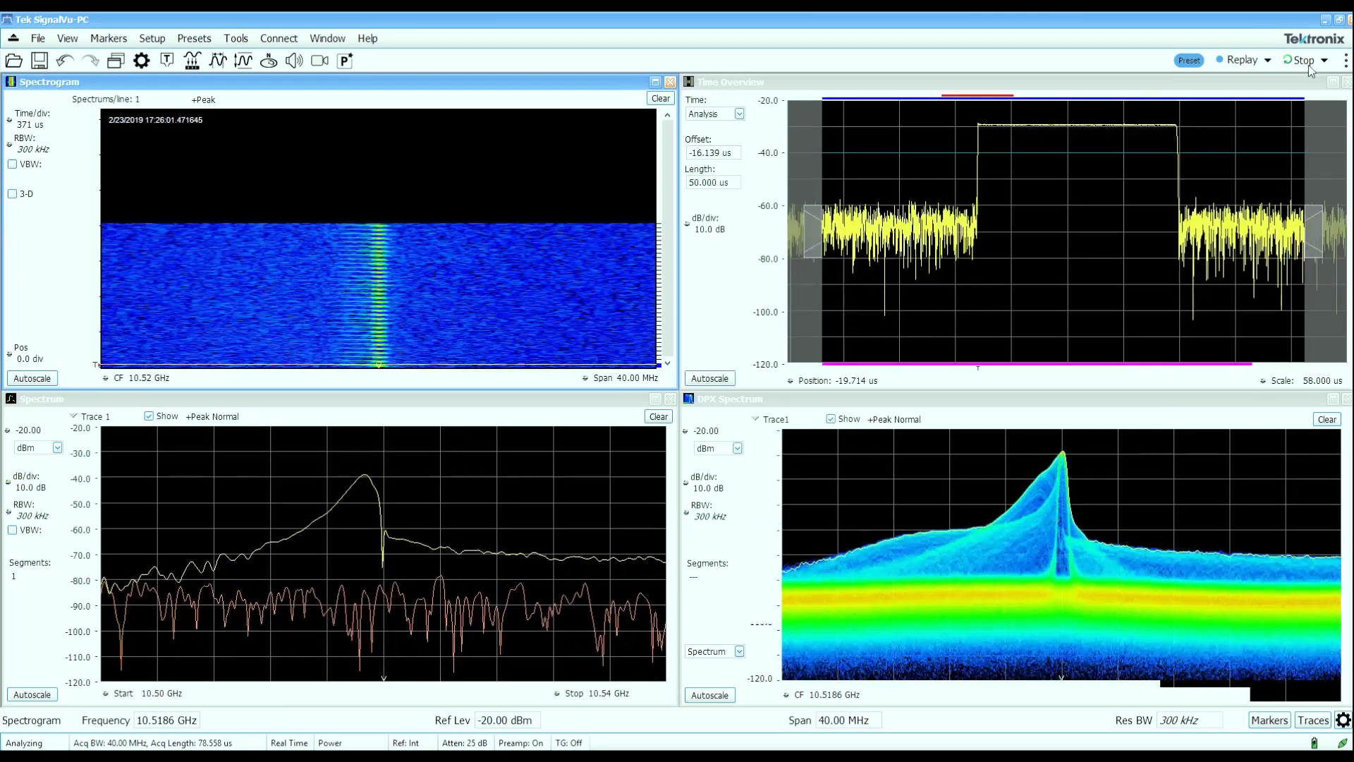
{"action": "left_click", "coordinate": [1309, 65]}
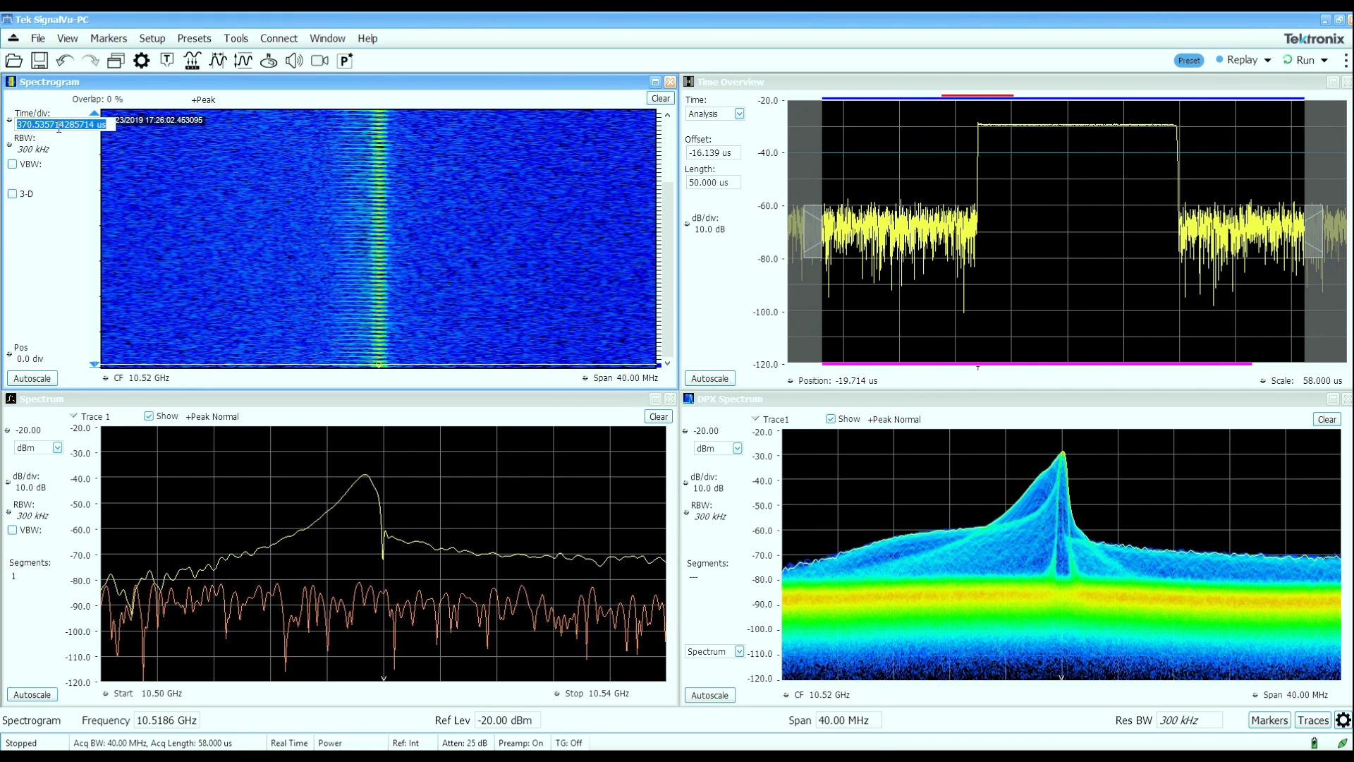
Reduce the Spectrogram Time/div from 371 µs to about 8.93 µs with 98% overlap.
{"action": "scroll", "coordinate": [59, 126], "scroll_direction": "down", "scroll_amount": 5}
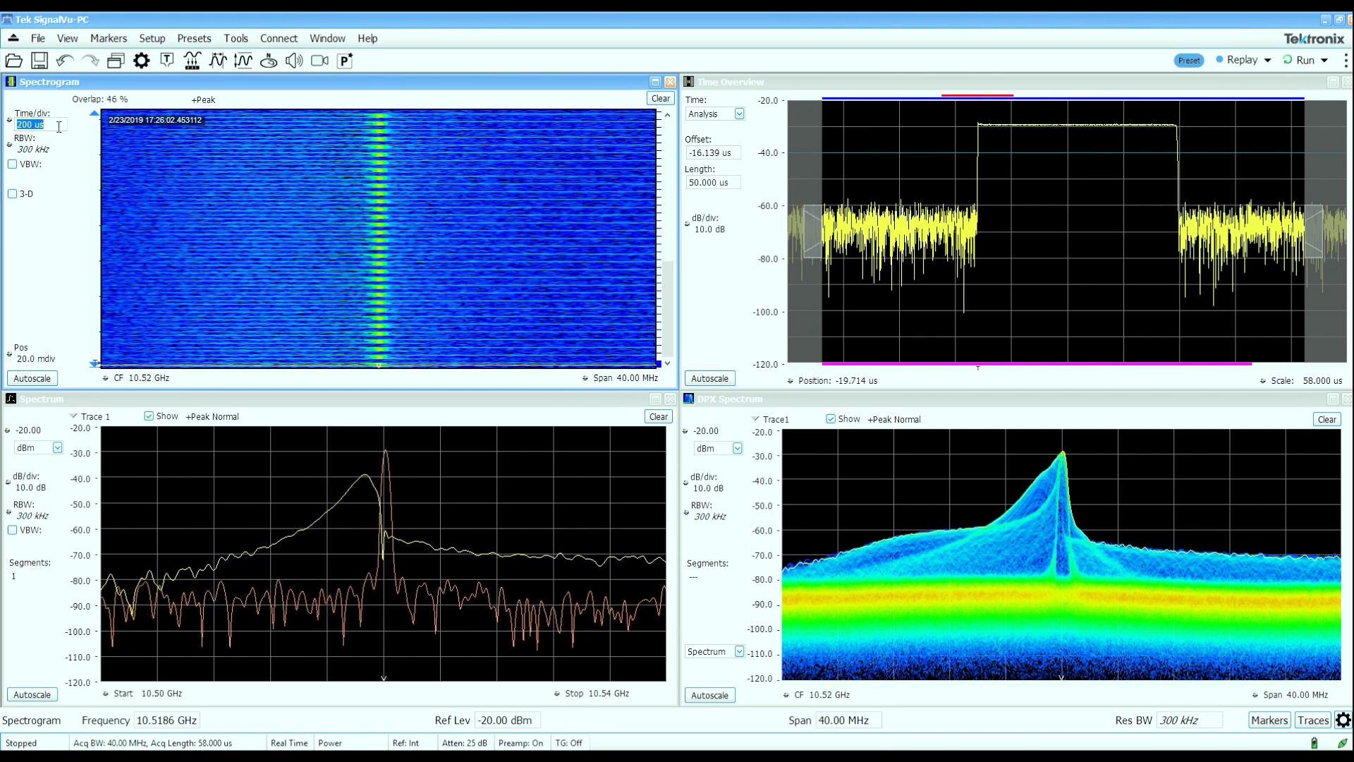
{"action": "scroll", "coordinate": [58, 126], "scroll_direction": "down", "scroll_amount": 3}
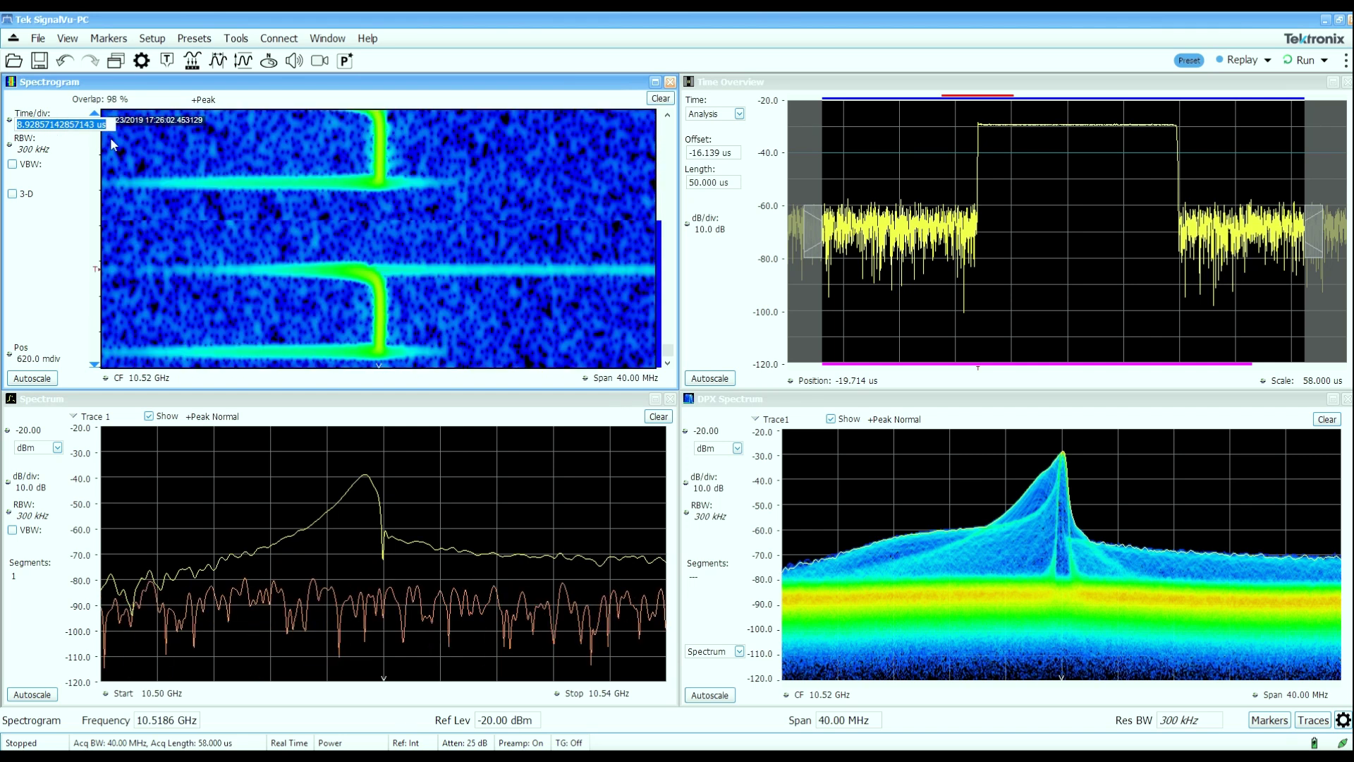
{"action": "right_click", "coordinate": [362, 239]}
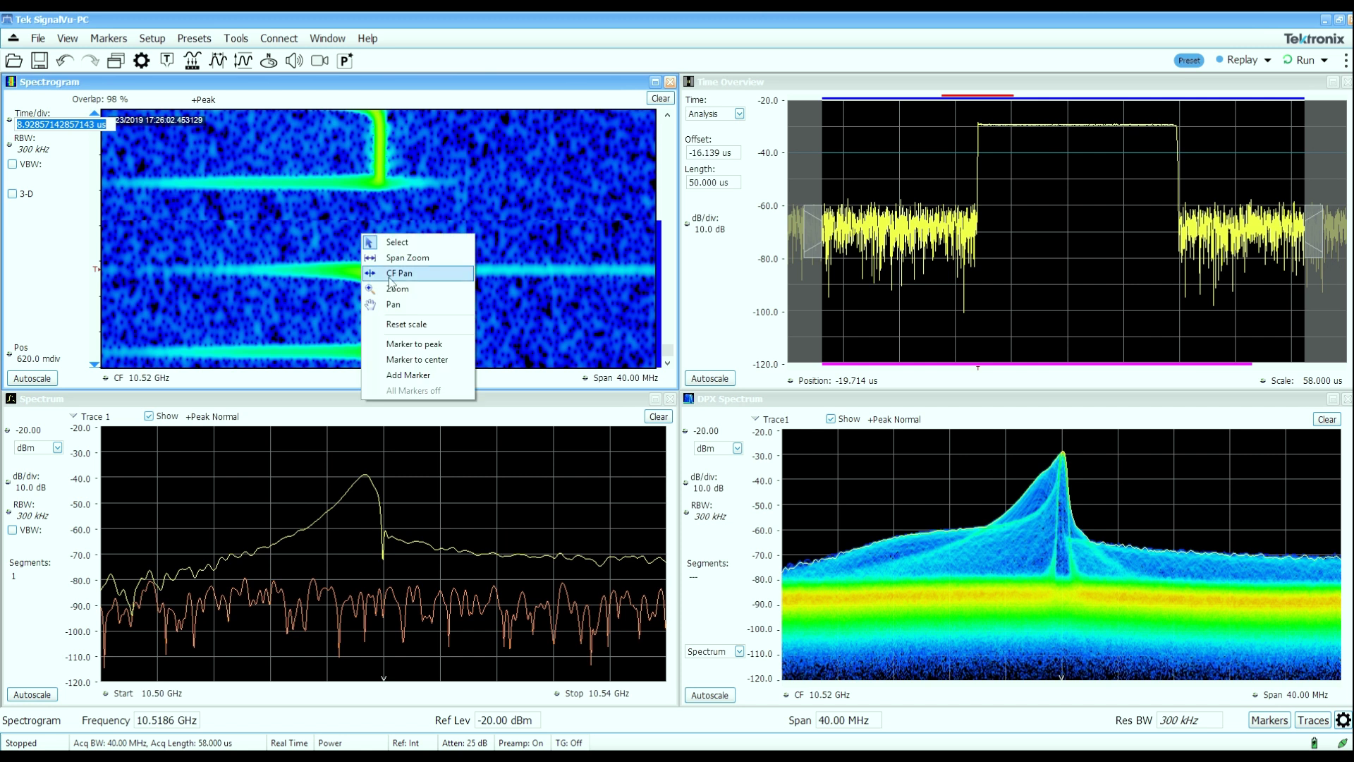
Add a marker and position it just before the pulse start.
{"action": "left_click", "coordinate": [455, 374]}
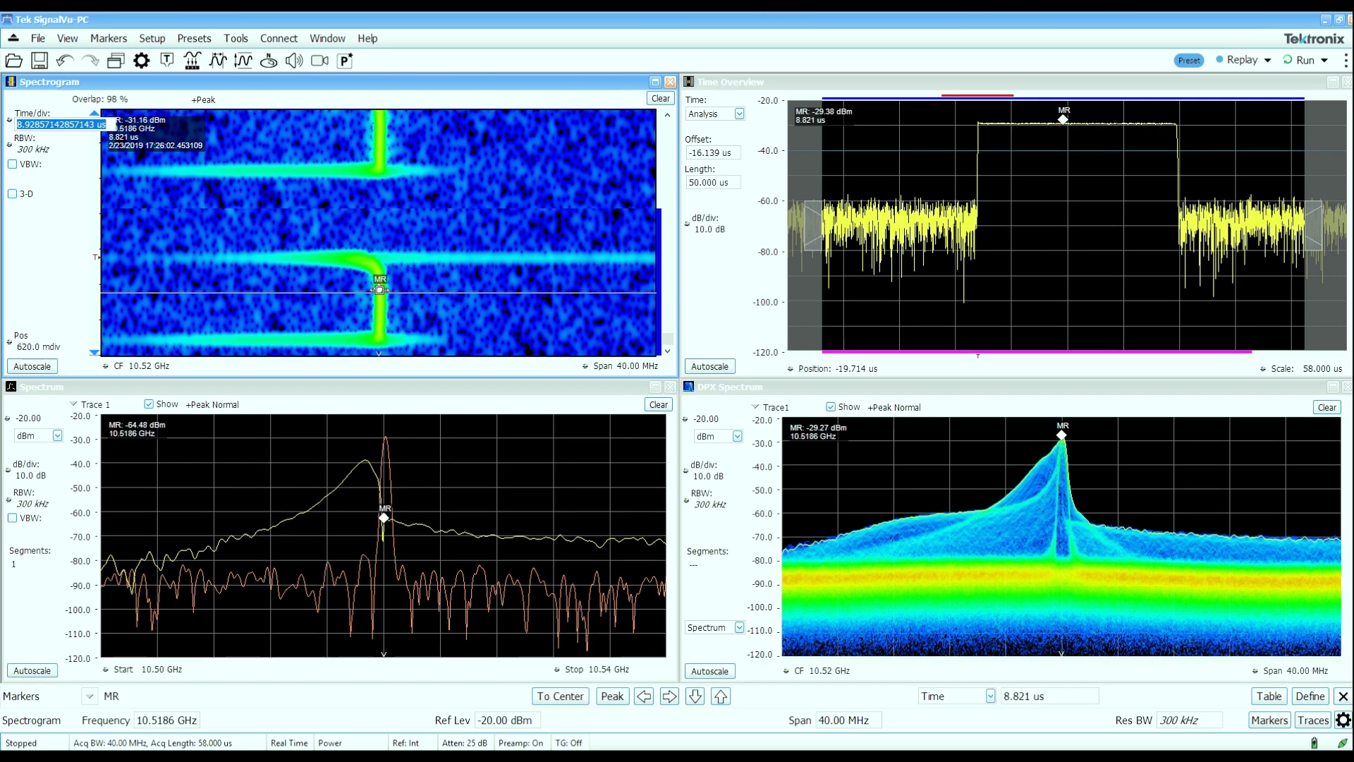
{"action": "left_click_drag", "start_coordinate": [379, 290], "coordinate": [375, 231]}
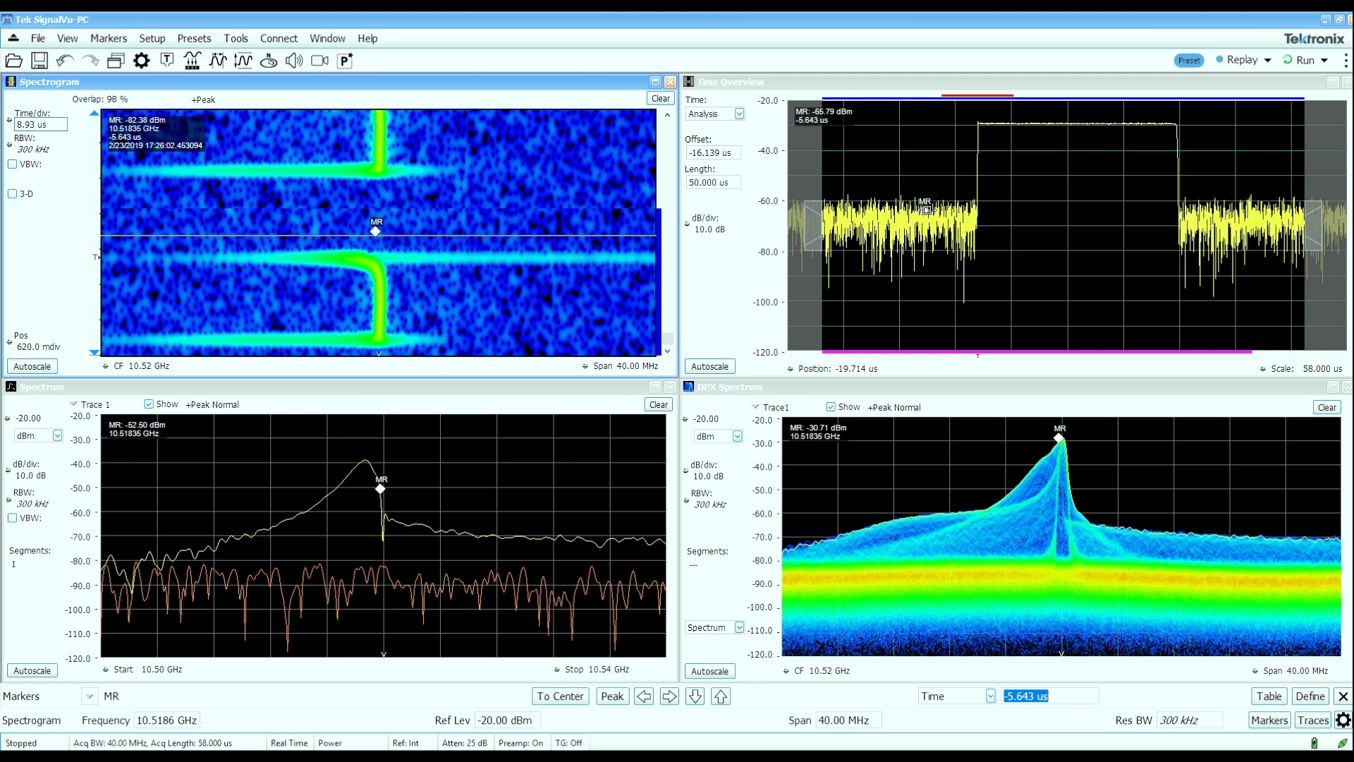
{"action": "left_click_drag", "start_coordinate": [924, 210], "coordinate": [955, 211]}
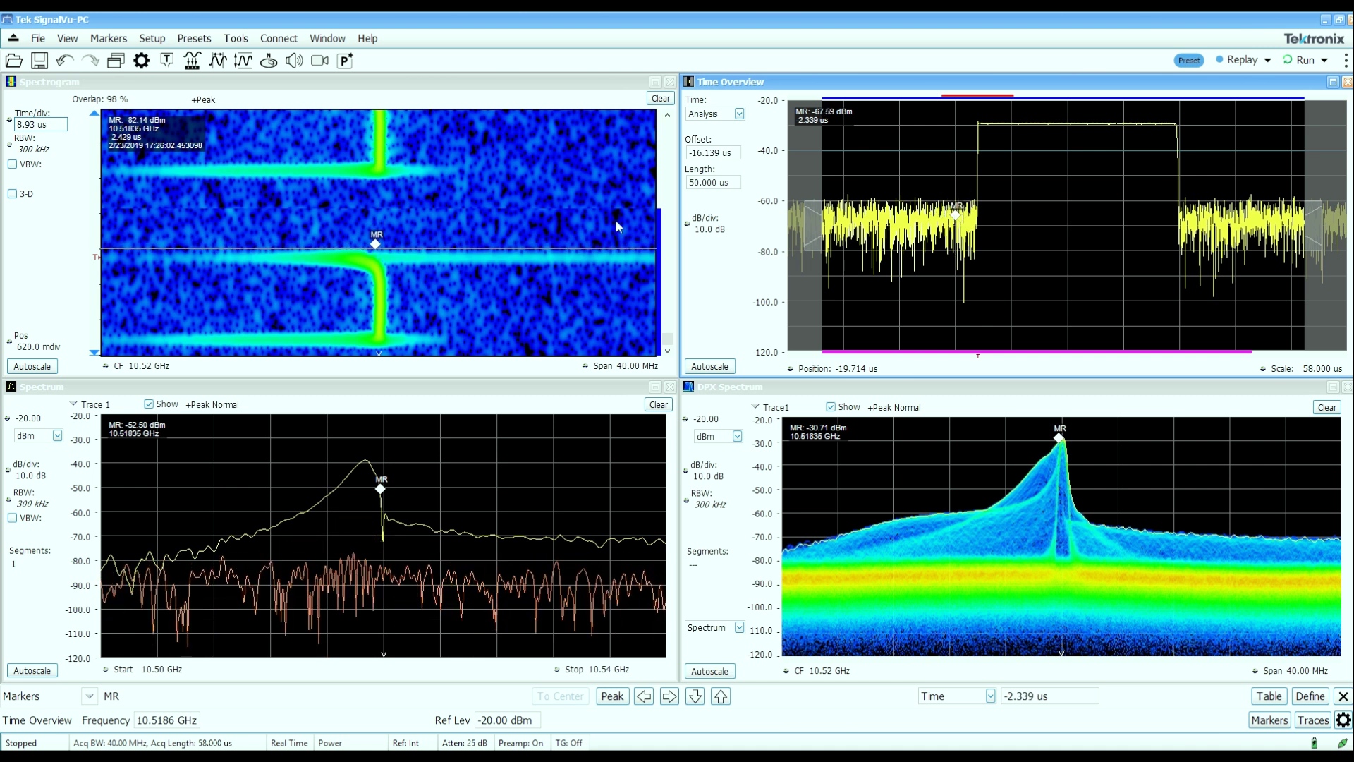
{"action": "left_click_drag", "start_coordinate": [375, 244], "coordinate": [373, 257]}
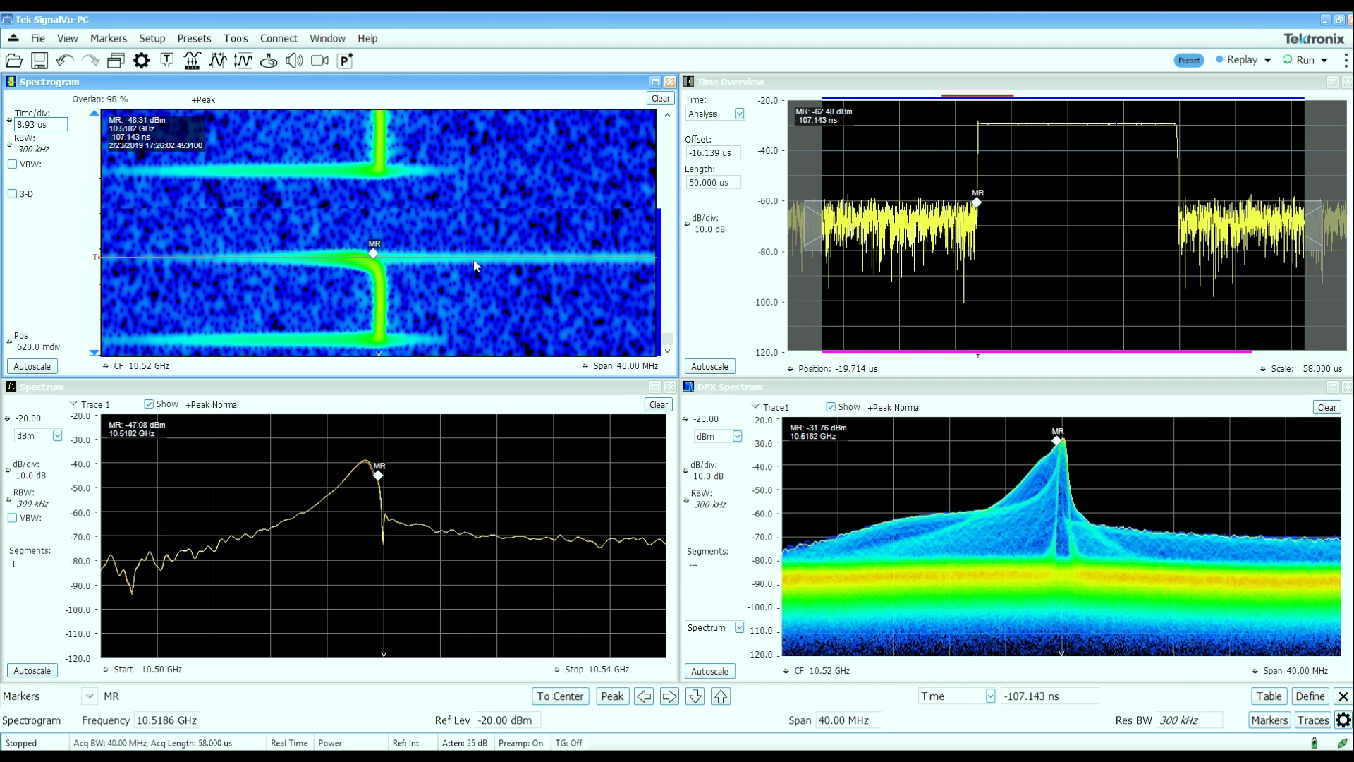
Step the marker through the pulse, ending at 71.429 ns and 10.51775 GHz.
{"action": "left_click_drag", "start_coordinate": [374, 249], "coordinate": [373, 292]}
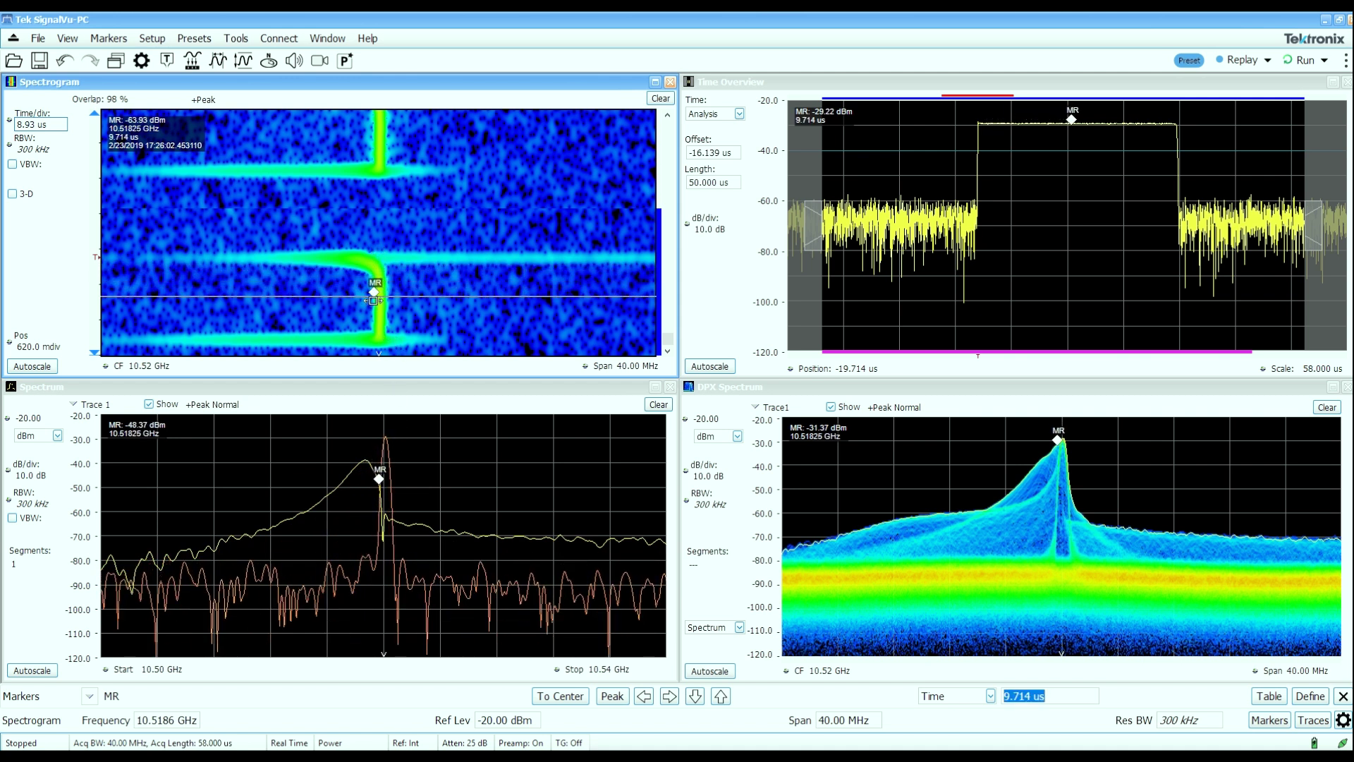
{"action": "left_click_drag", "start_coordinate": [374, 292], "coordinate": [372, 342]}
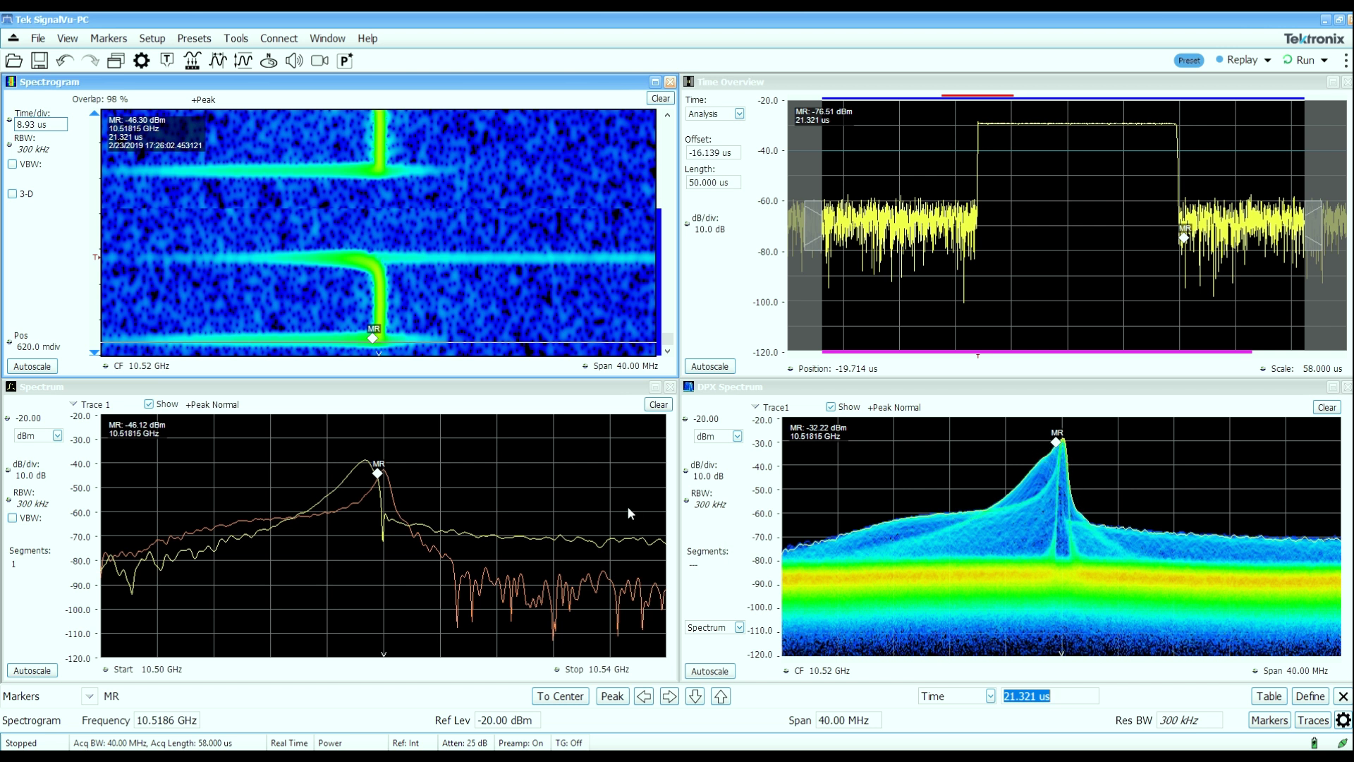
{"action": "mouse_move", "coordinate": [366, 333]}
{"action": "left_mouse_down"}
{"action": "mouse_move", "coordinate": [374, 243]}
{"action": "mouse_move", "coordinate": [370, 269]}
{"action": "left_mouse_up"}
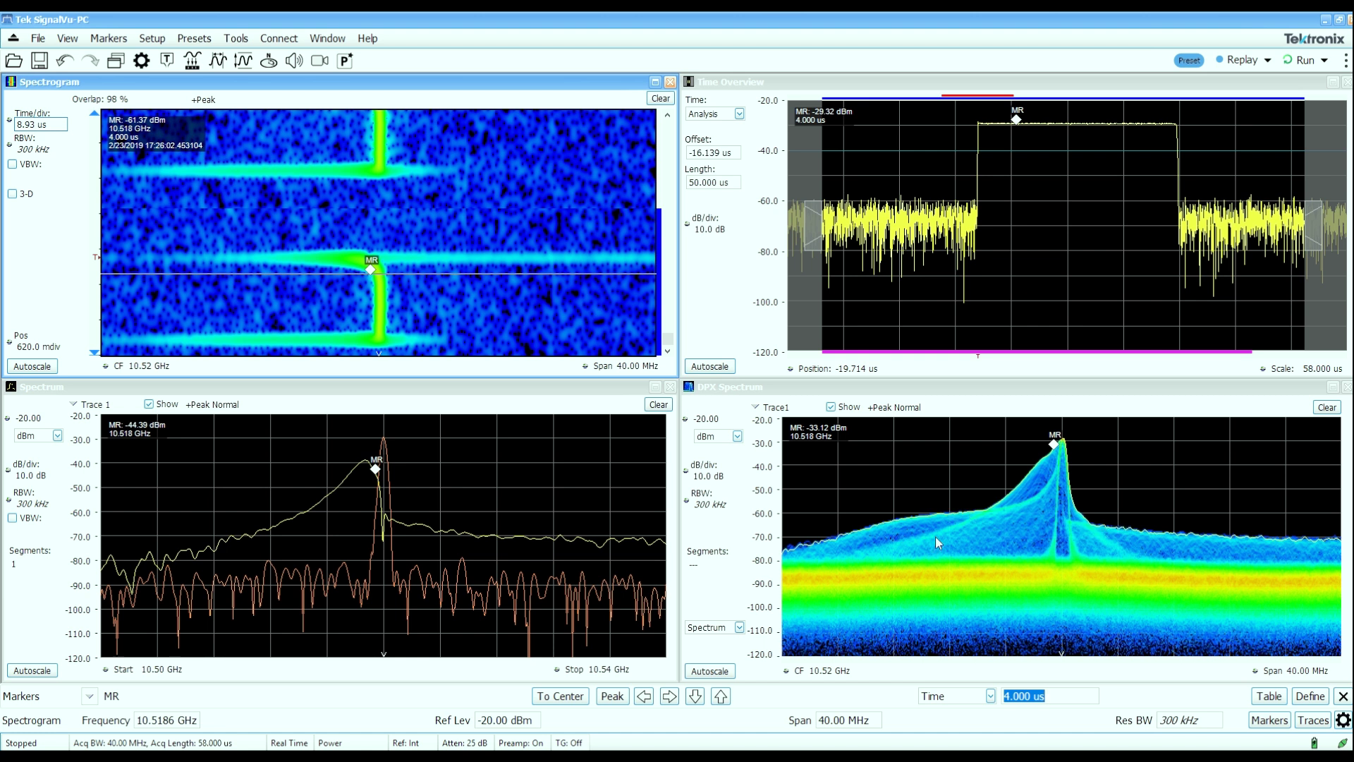
{"action": "mouse_move", "coordinate": [374, 272]}
{"action": "left_mouse_down"}
{"action": "mouse_move", "coordinate": [373, 305]}
{"action": "mouse_move", "coordinate": [367, 256]}
{"action": "left_mouse_up"}
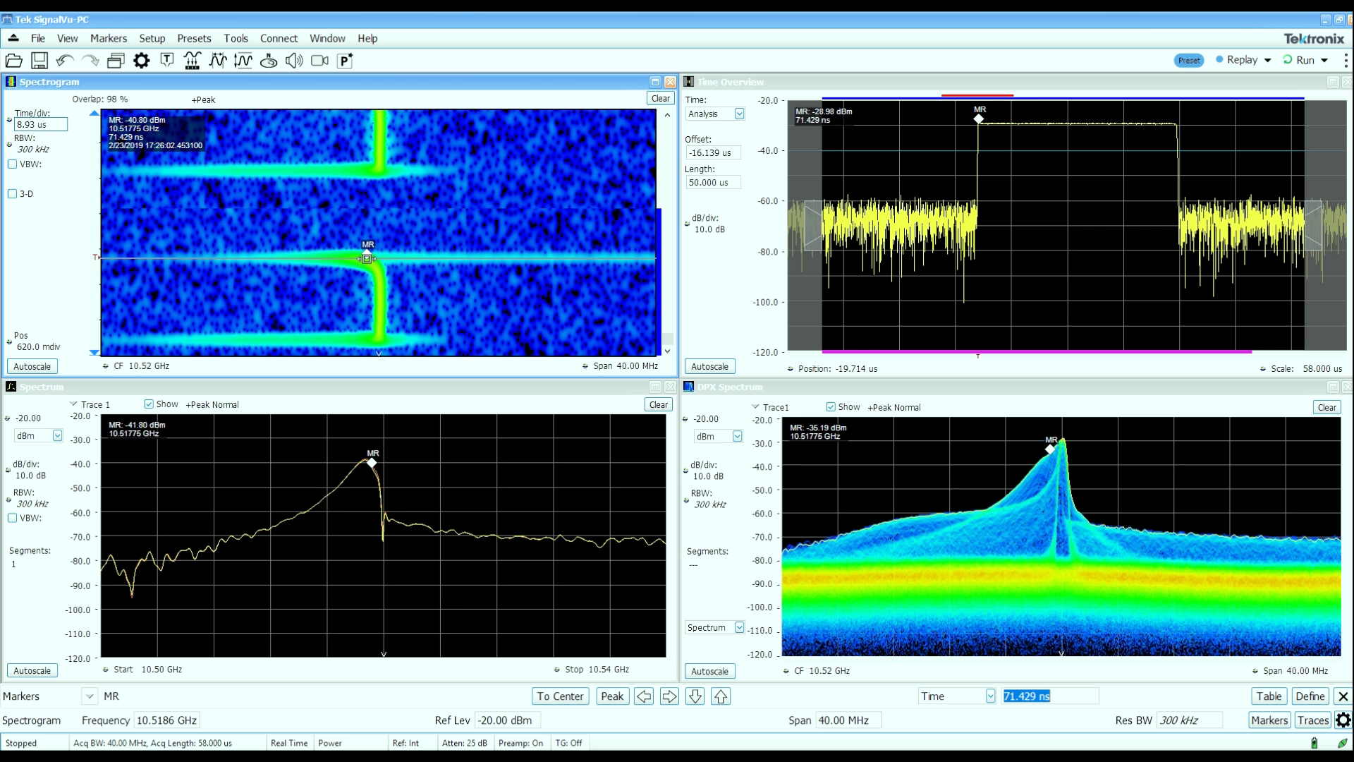
{"action": "left_click", "coordinate": [116, 63]}
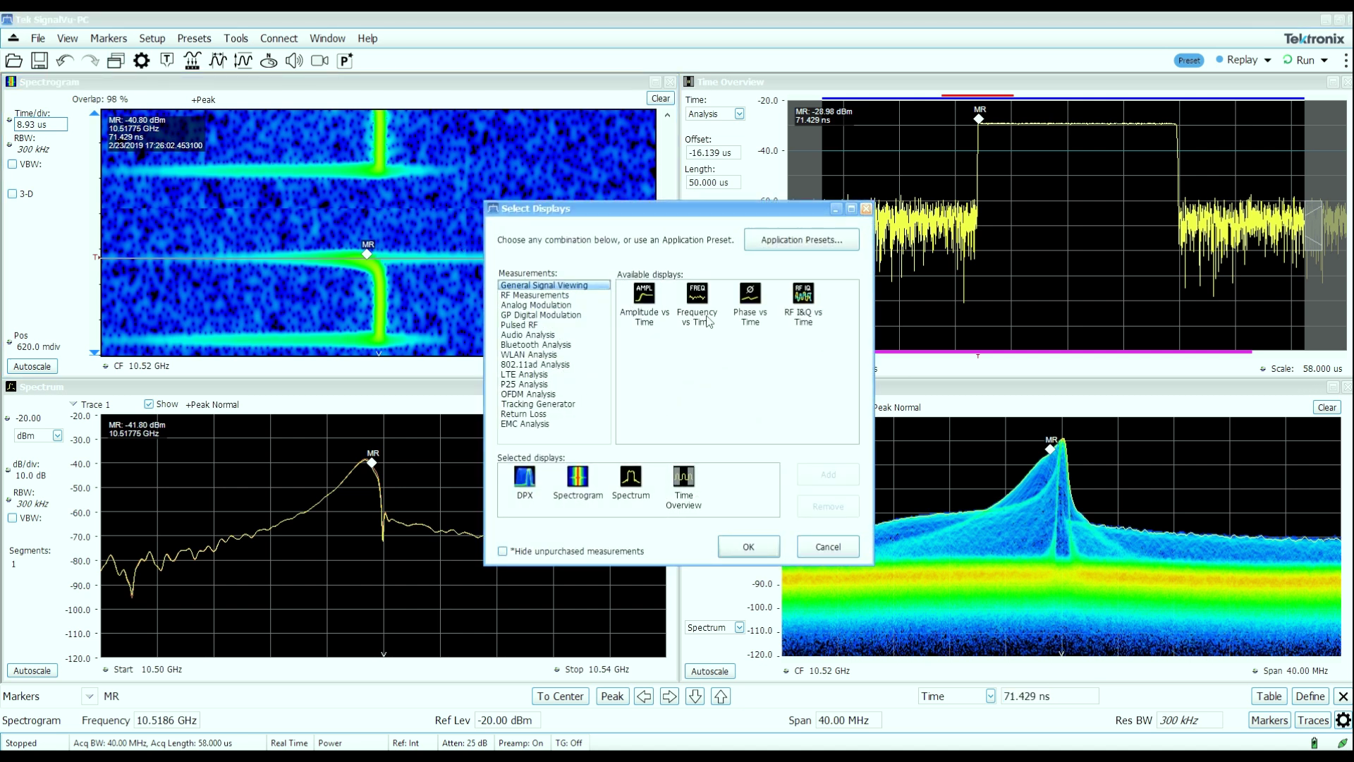
Add a Frequency vs Time display, replay the capture, and zoom into the pulse's frequency range.
{"action": "double_click", "coordinate": [708, 321]}
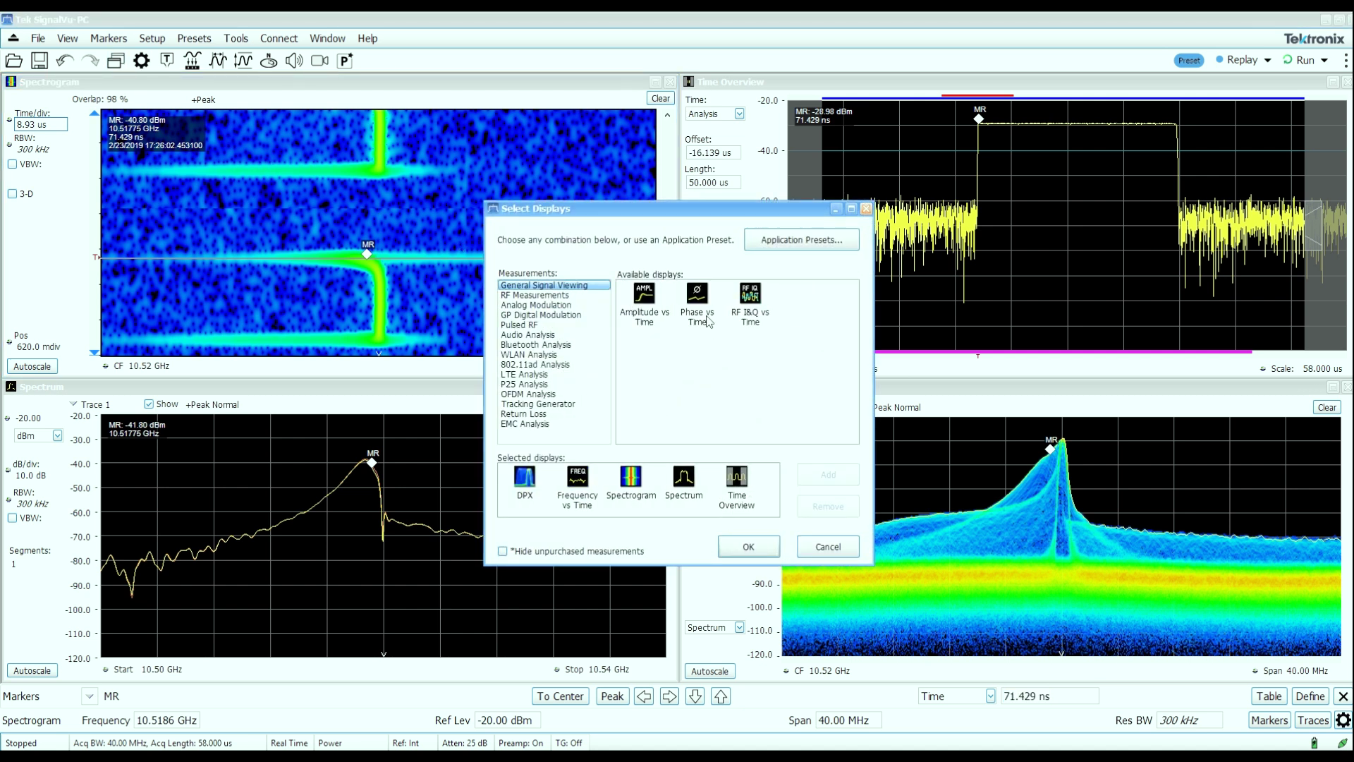
{"action": "left_click", "coordinate": [748, 546]}
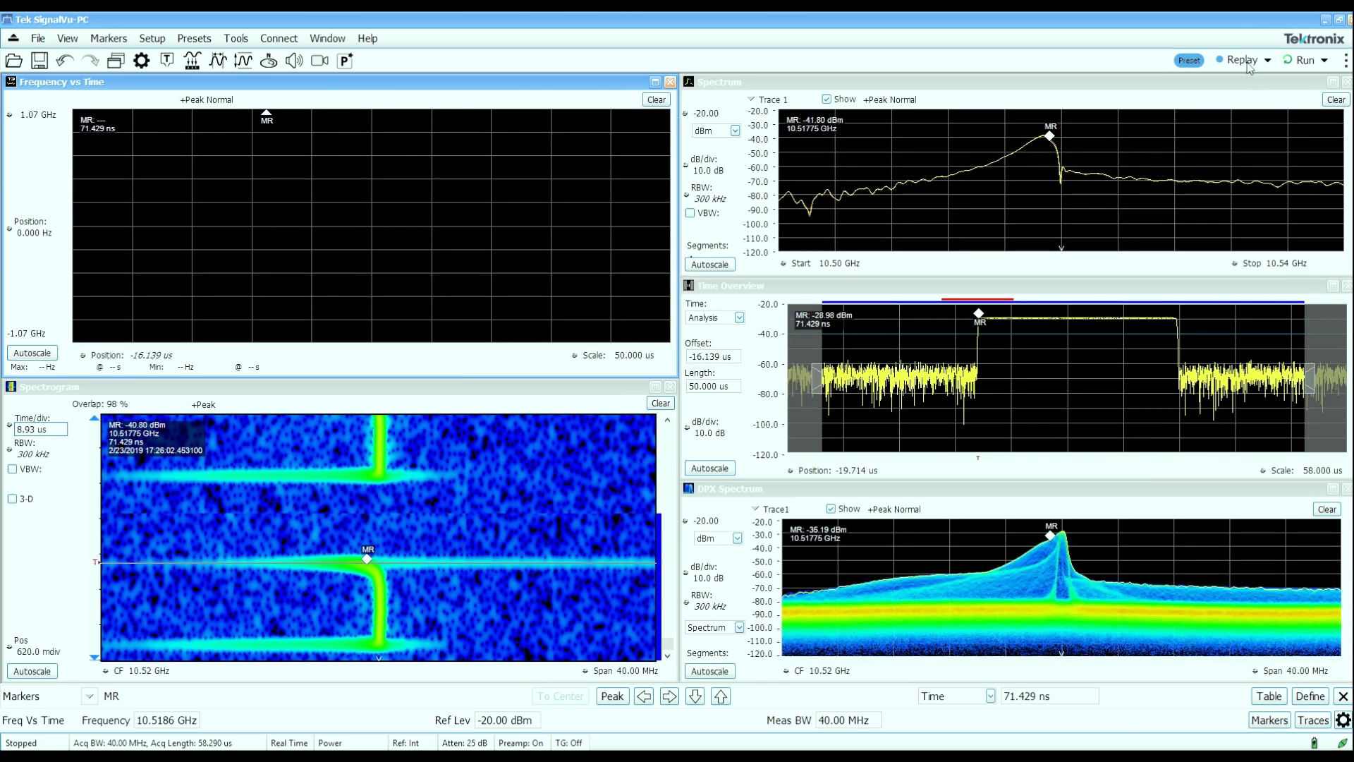
{"action": "left_click", "coordinate": [1246, 64]}
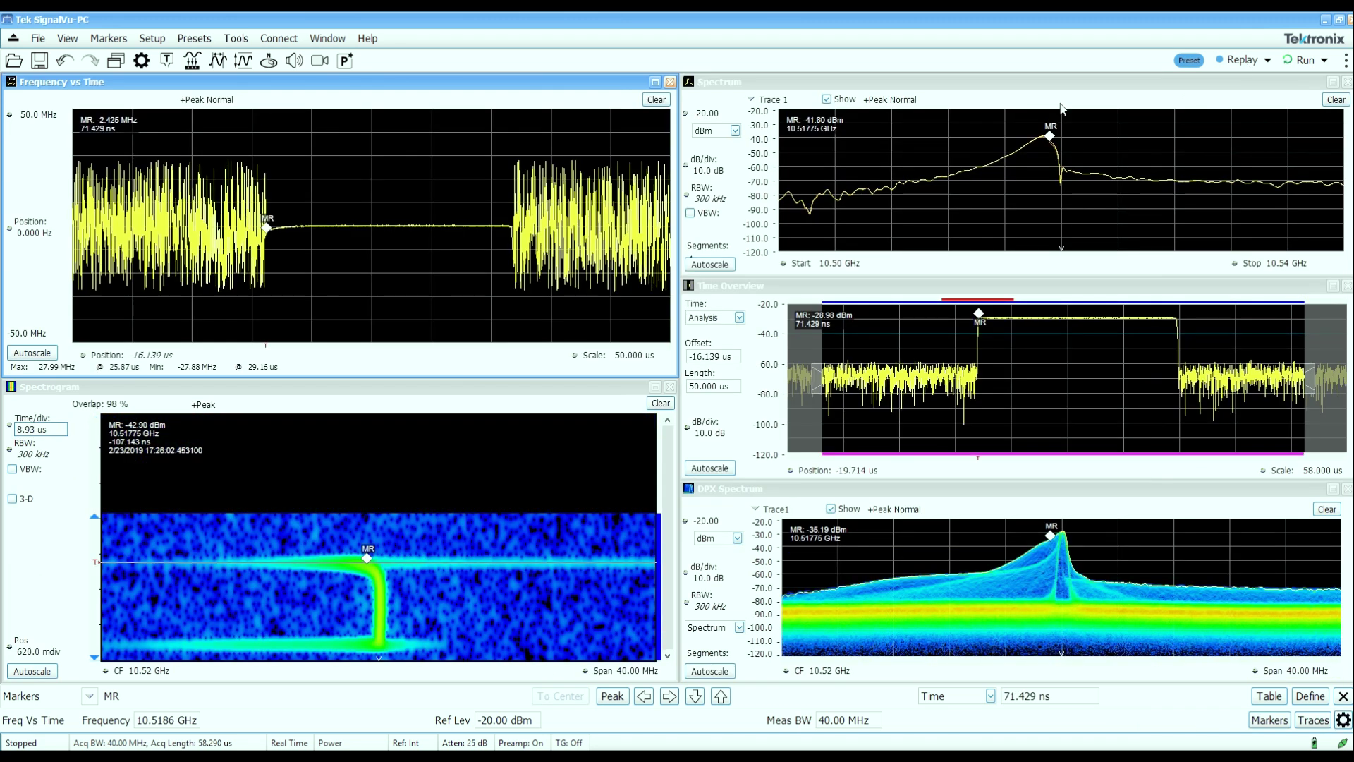
{"action": "right_click", "coordinate": [438, 227]}
{"action": "left_click", "coordinate": [466, 241]}
{"action": "left_click_drag", "start_coordinate": [387, 225], "coordinate": [391, 171]}
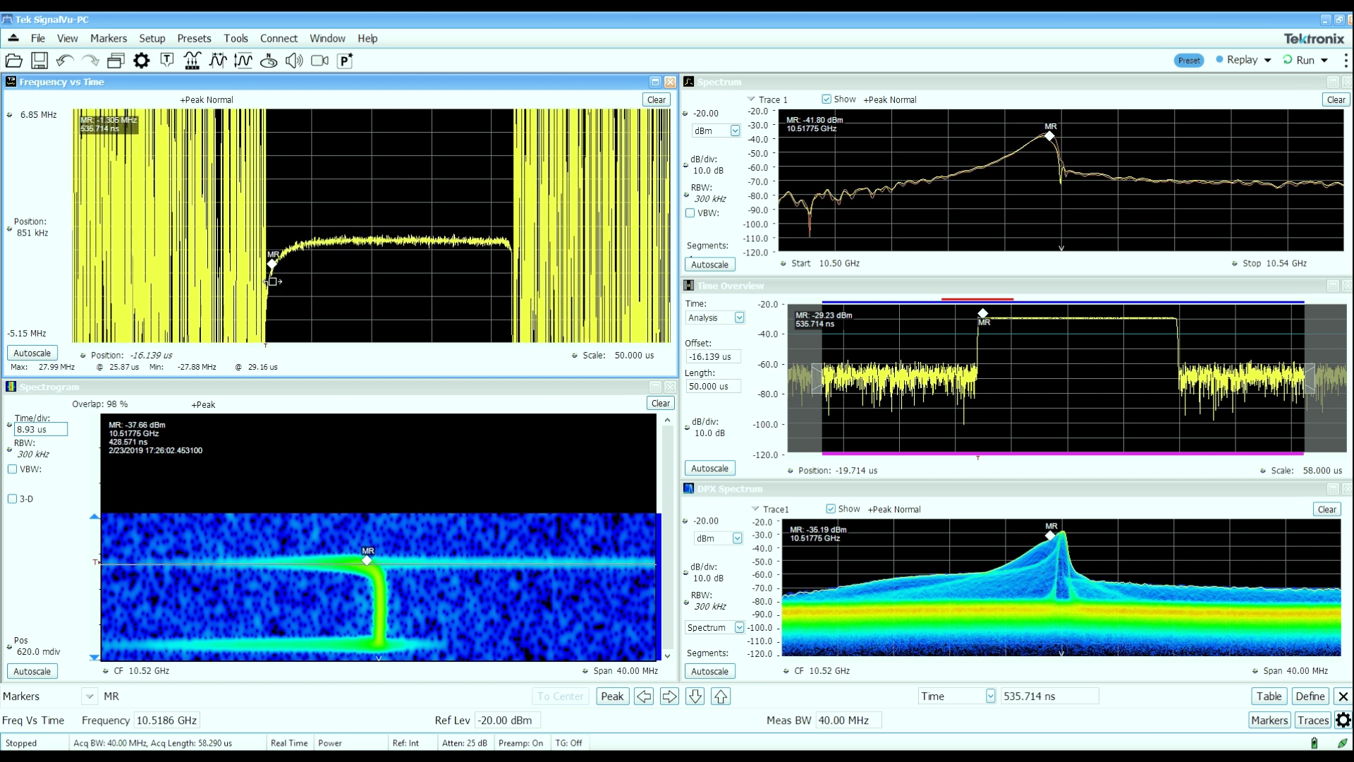
Slide the MR marker across the pulse, leaving it at 8.661 µs, then resume live acquisition.
{"action": "left_click_drag", "start_coordinate": [272, 281], "coordinate": [312, 273]}
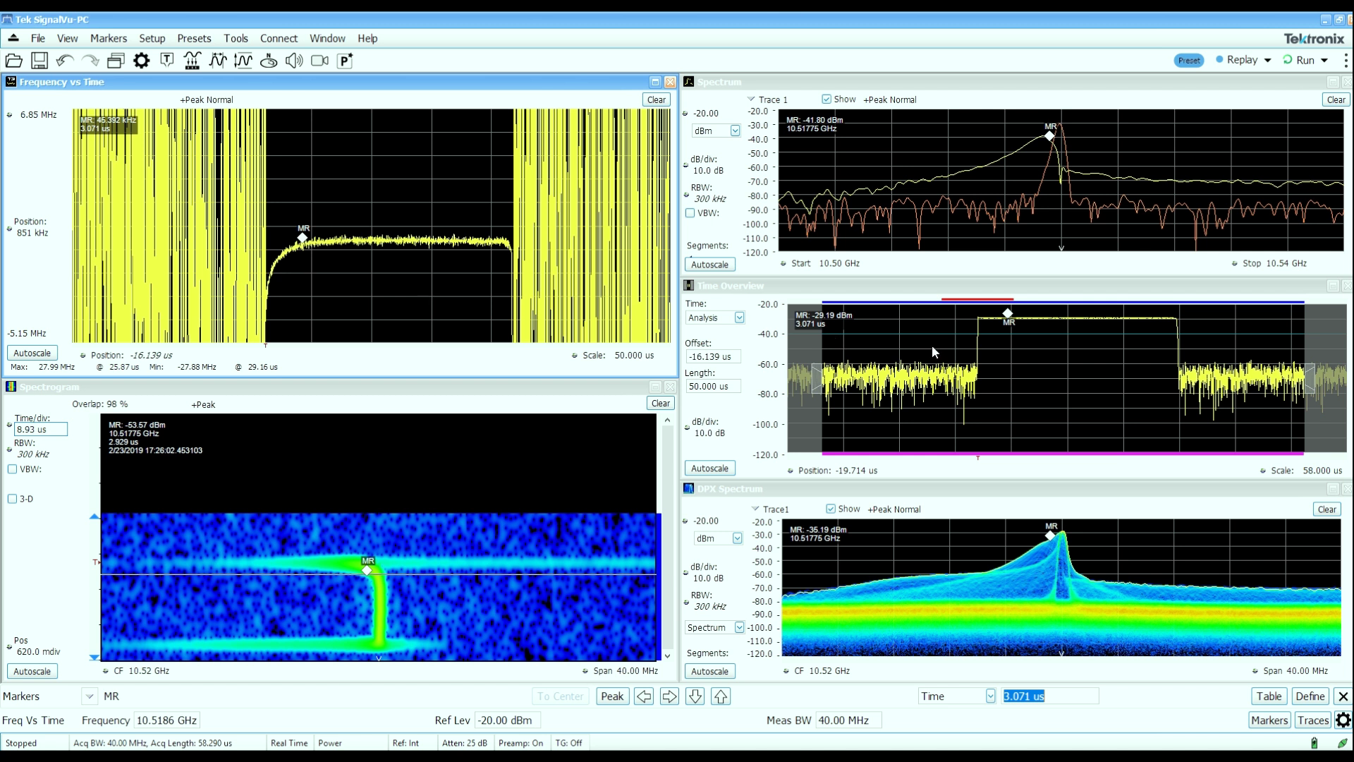
{"action": "left_click_drag", "start_coordinate": [999, 324], "coordinate": [979, 324]}
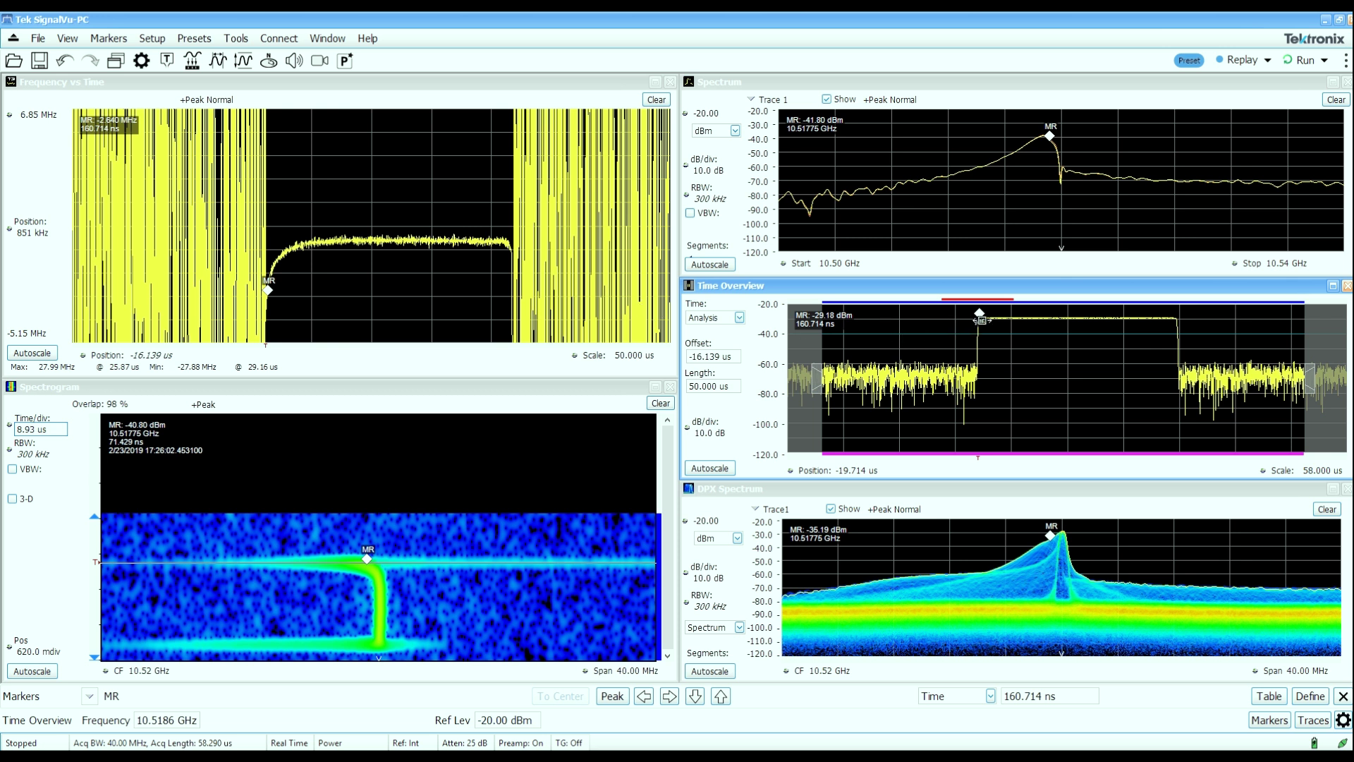
{"action": "left_click_drag", "start_coordinate": [981, 321], "coordinate": [1165, 338]}
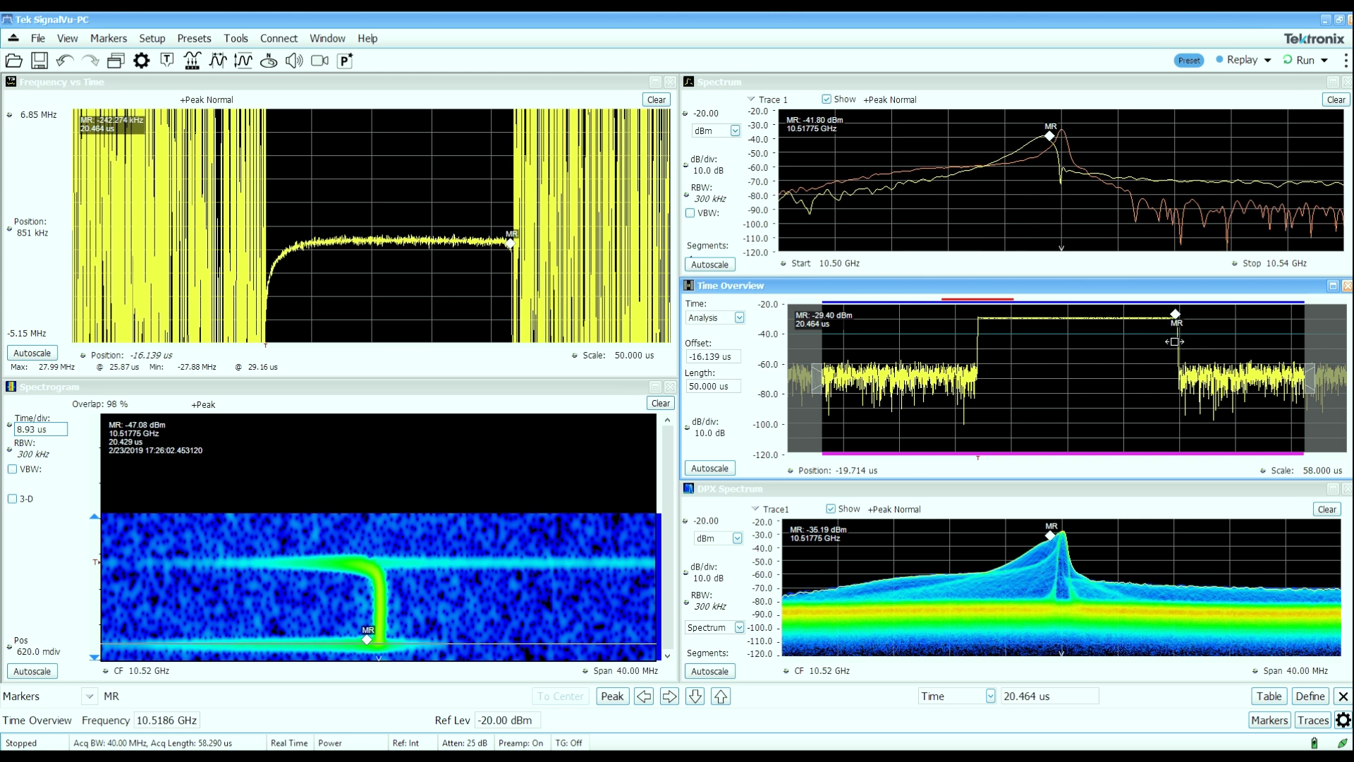
{"action": "left_click_drag", "start_coordinate": [1166, 339], "coordinate": [1135, 338]}
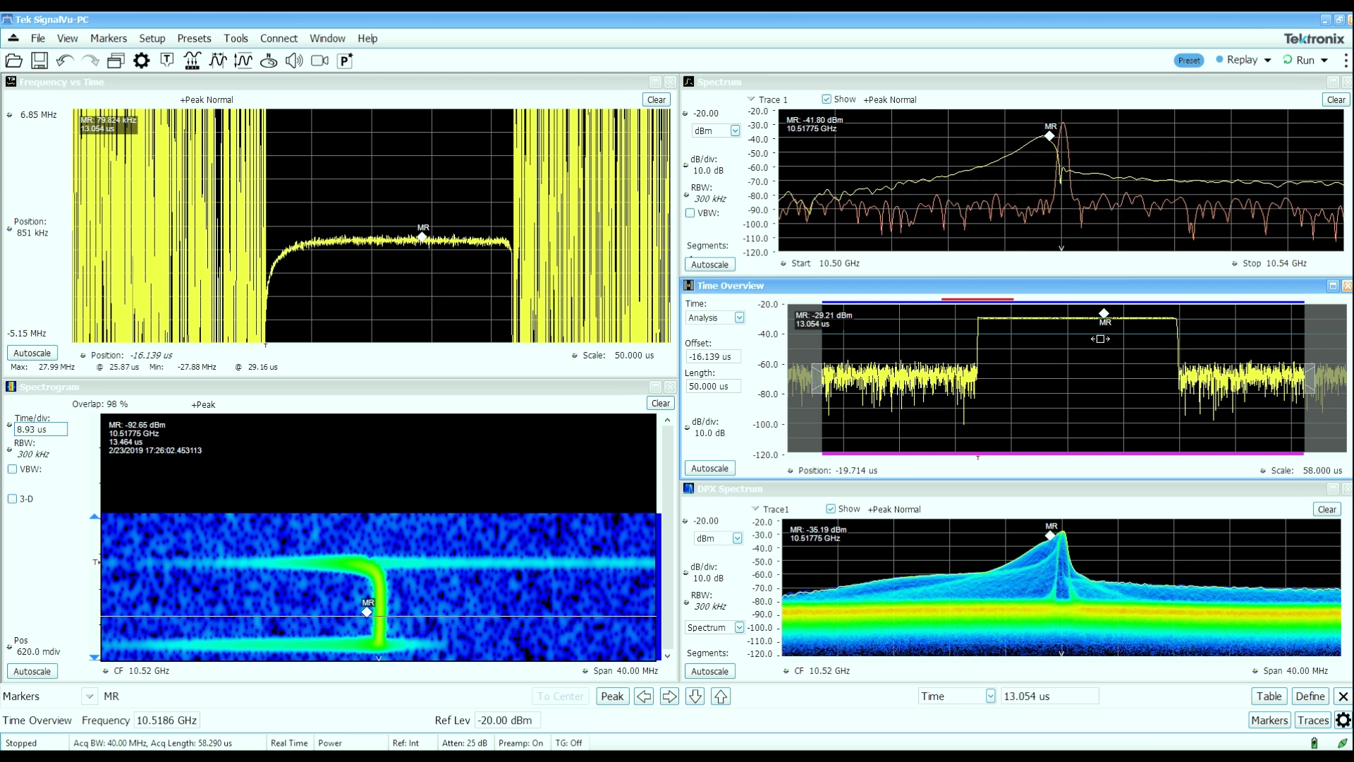
{"action": "mouse_move", "coordinate": [1101, 339]}
{"action": "left_mouse_down"}
{"action": "mouse_move", "coordinate": [980, 352]}
{"action": "mouse_move", "coordinate": [1064, 368]}
{"action": "left_mouse_up"}
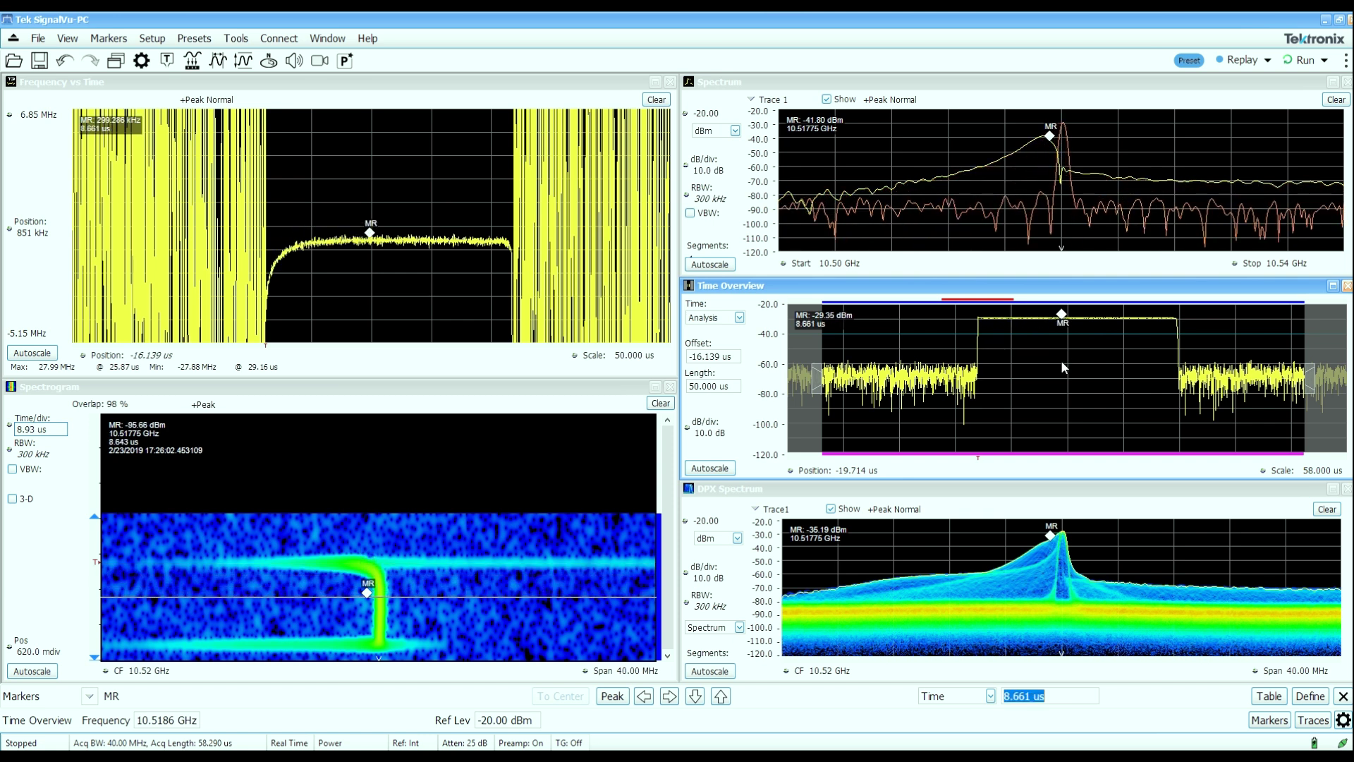
{"action": "key", "text": "F5"}
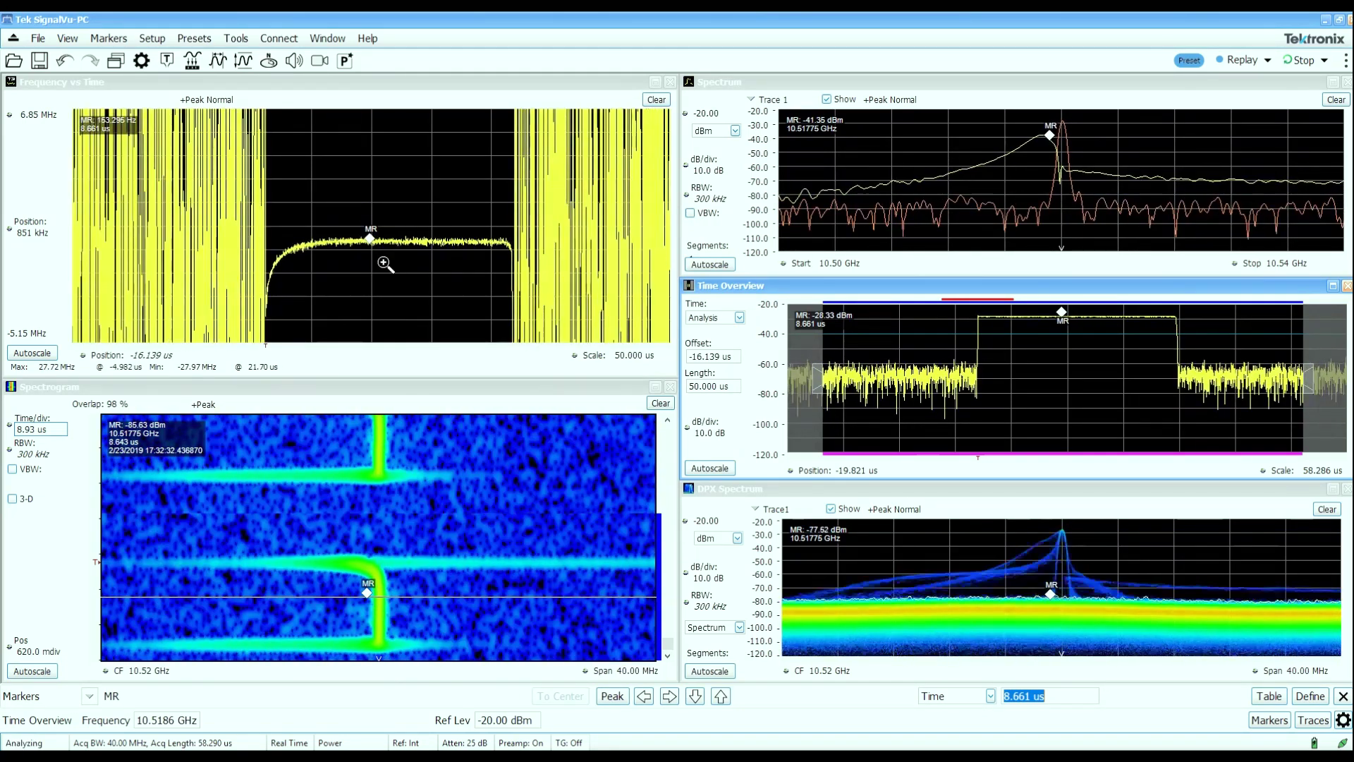
Set a 3 ms analysis length, zoom the frequency axis, and park the spectrogram marker at 2.882 ms.
{"action": "triple_click", "coordinate": [727, 386]}
{"action": "type", "text": "3 "}
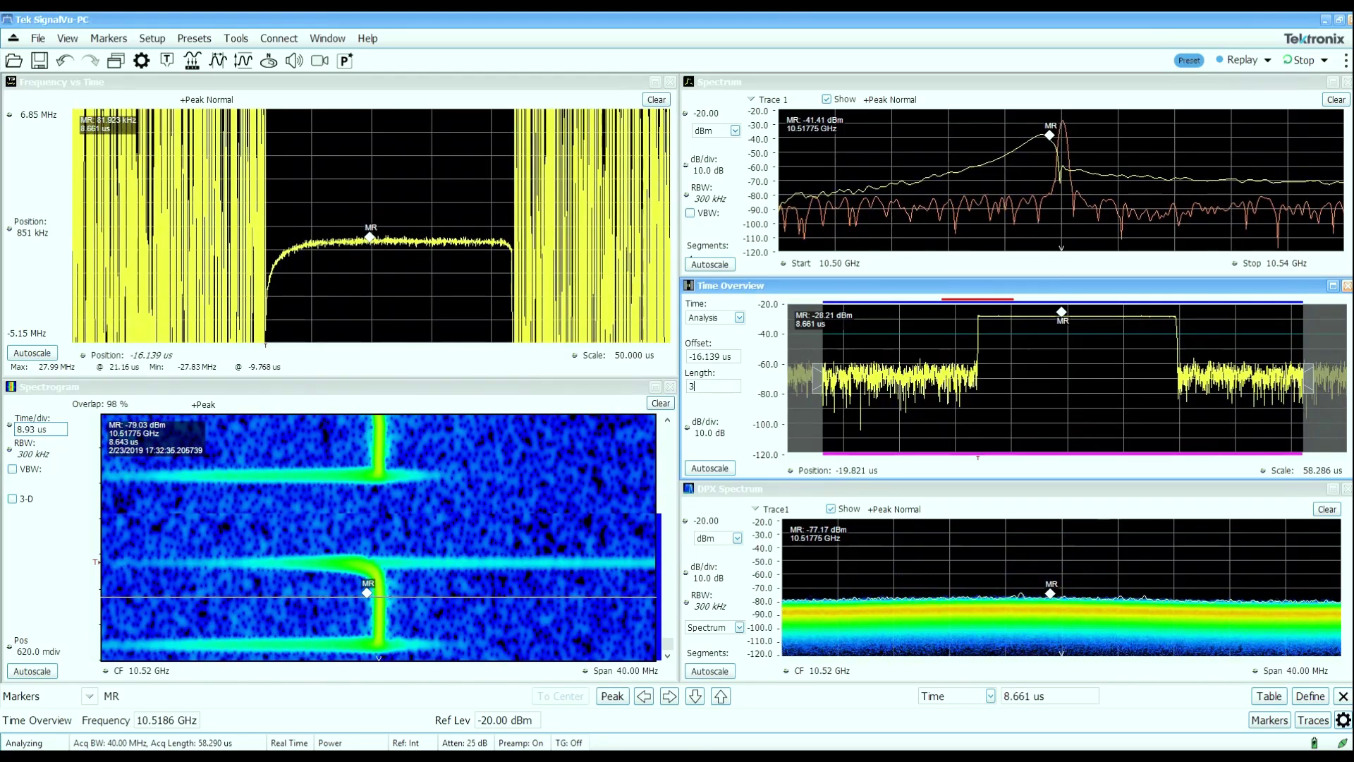
{"action": "type", "text": "ms"}
{"action": "key", "text": "Return"}
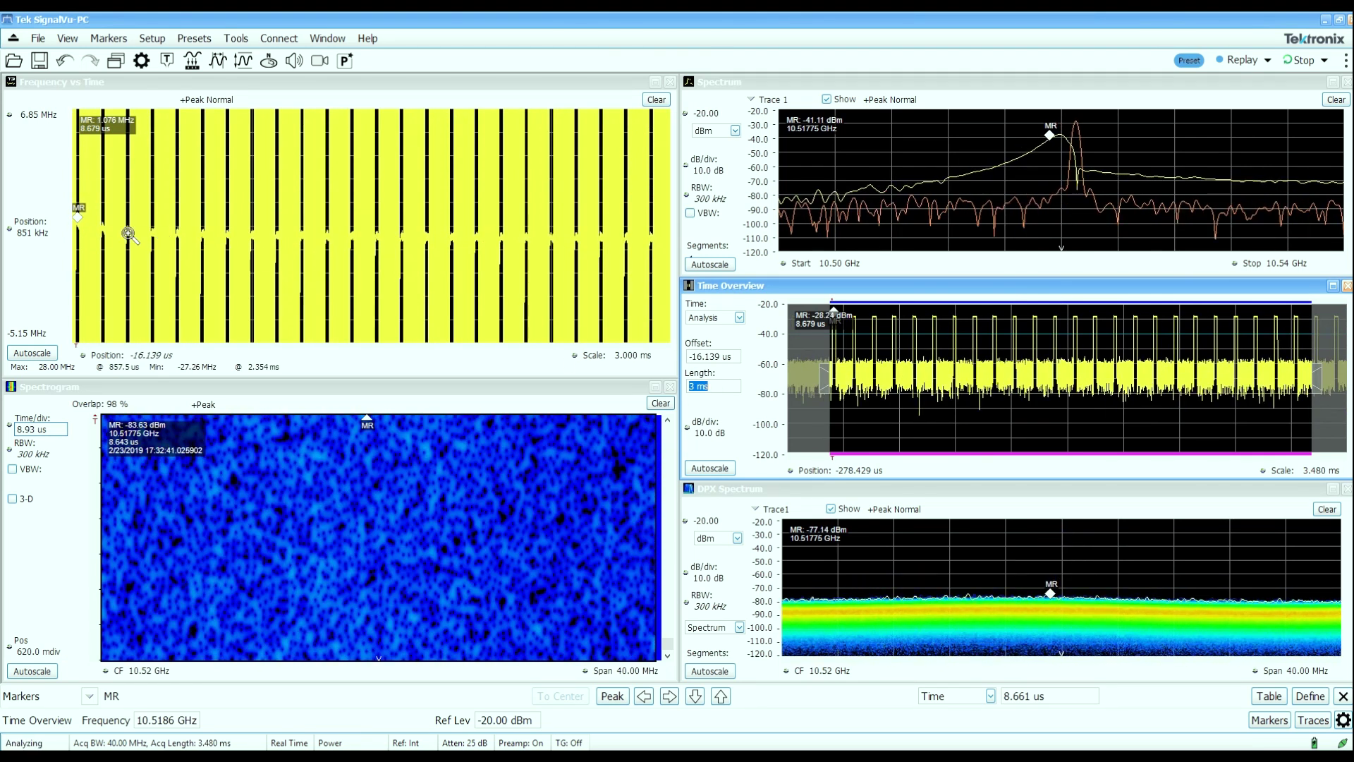
{"action": "left_click_drag", "start_coordinate": [129, 234], "coordinate": [124, 169]}
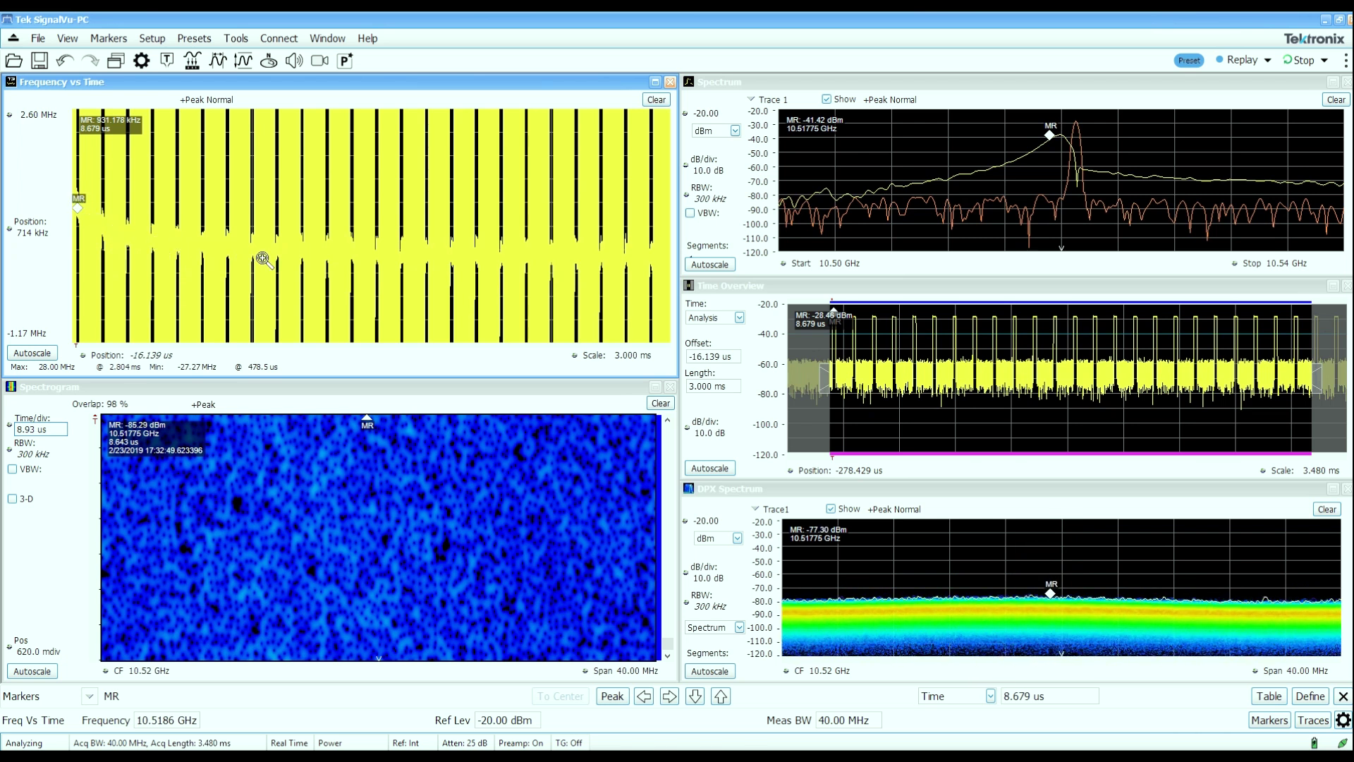
{"action": "left_click", "coordinate": [502, 409]}
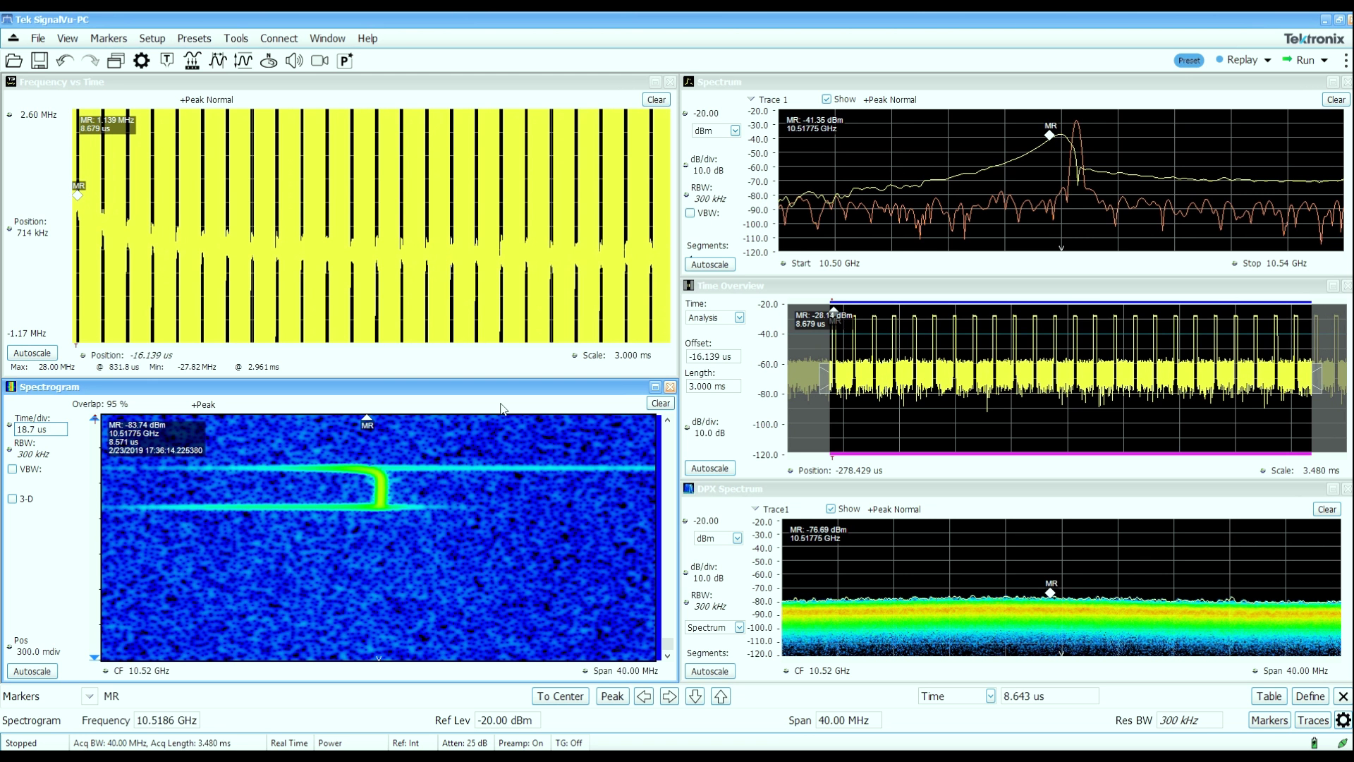
{"action": "left_click_drag", "start_coordinate": [366, 421], "coordinate": [372, 484]}
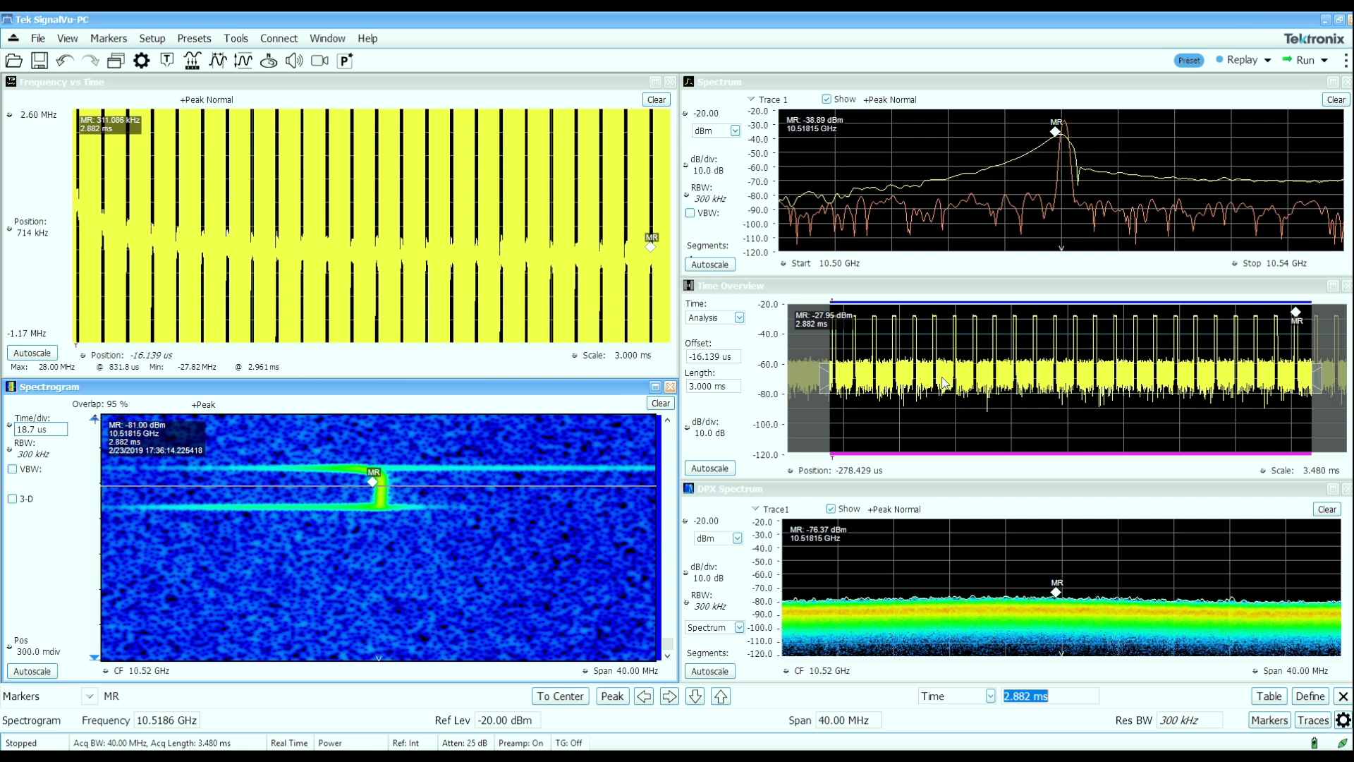
Remove the DPX, Frequency vs Time, Spectrogram and Spectrum displays from the layout.
{"action": "left_click", "coordinate": [115, 60]}
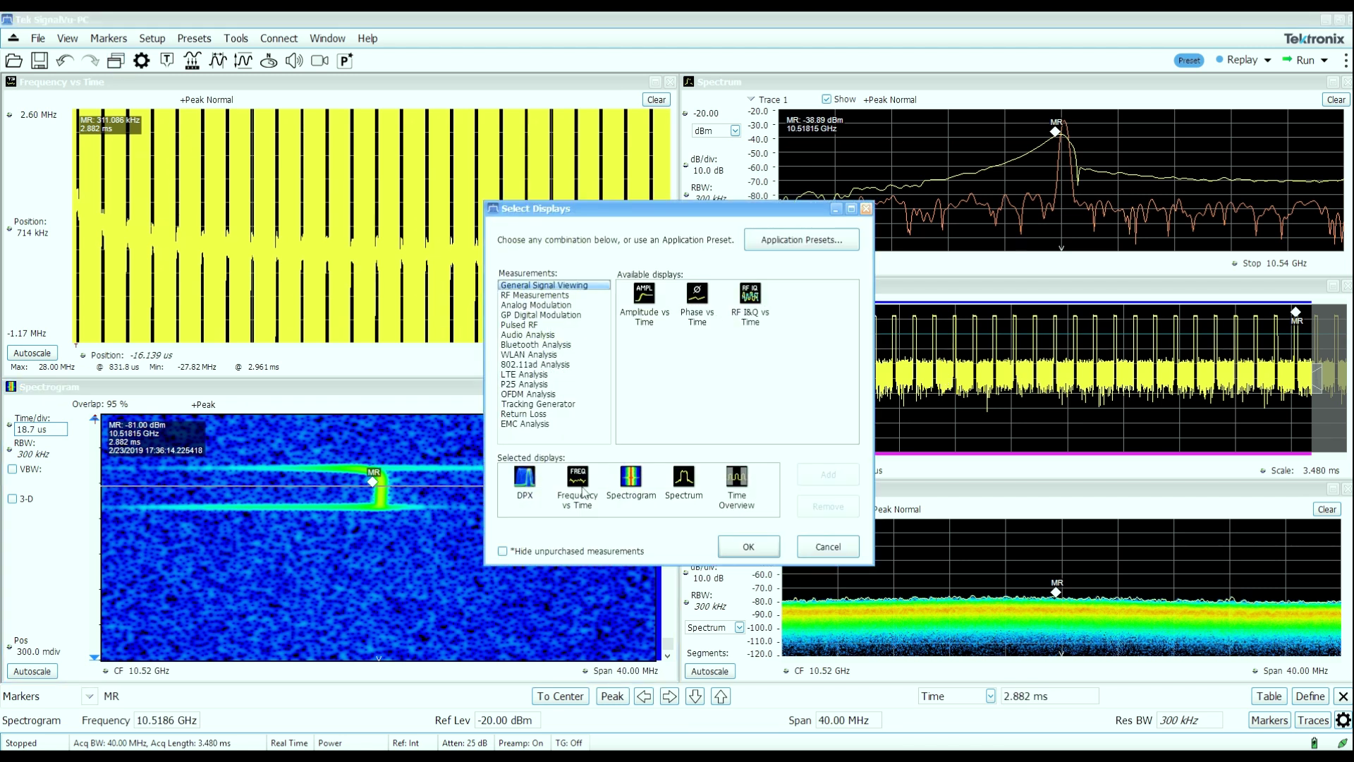
{"action": "double_click", "coordinate": [527, 494]}
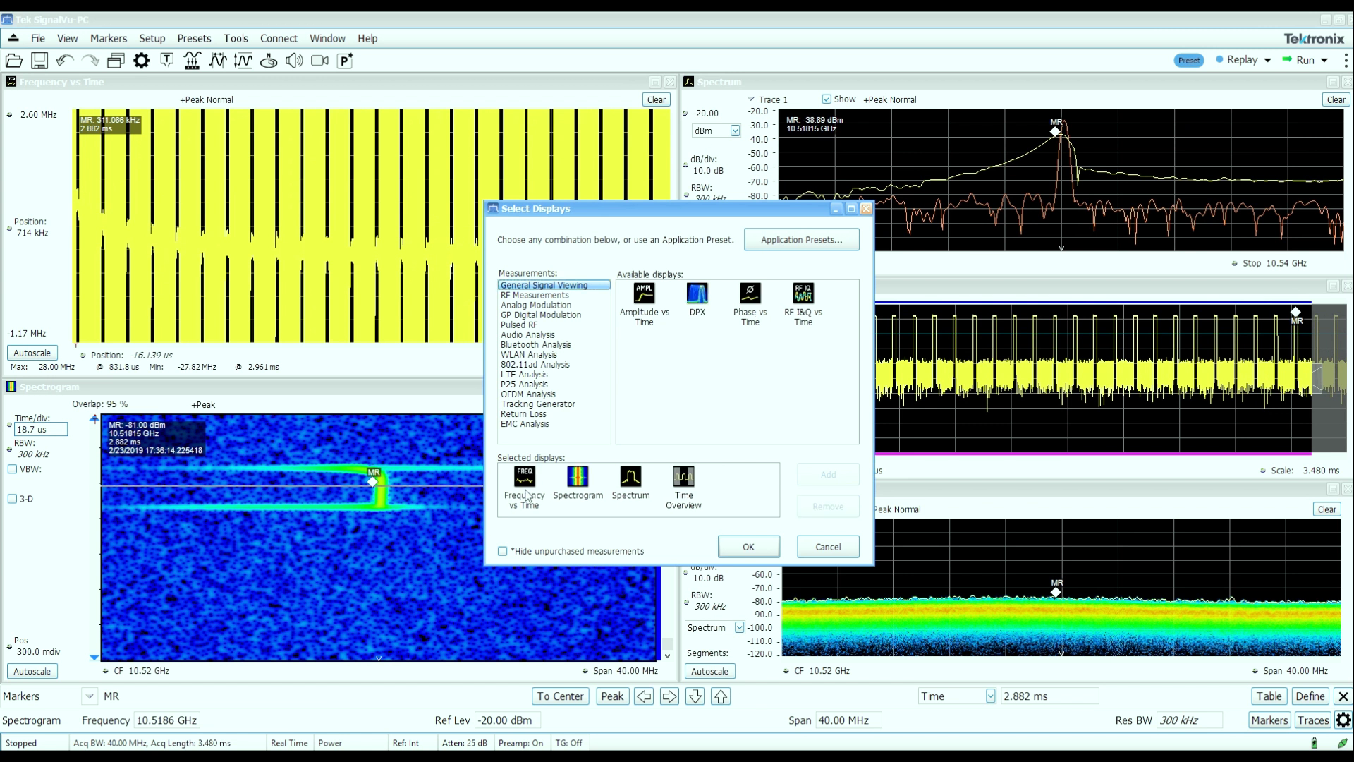
{"action": "double_click", "coordinate": [528, 494]}
{"action": "double_click", "coordinate": [526, 487]}
{"action": "double_click", "coordinate": [525, 487]}
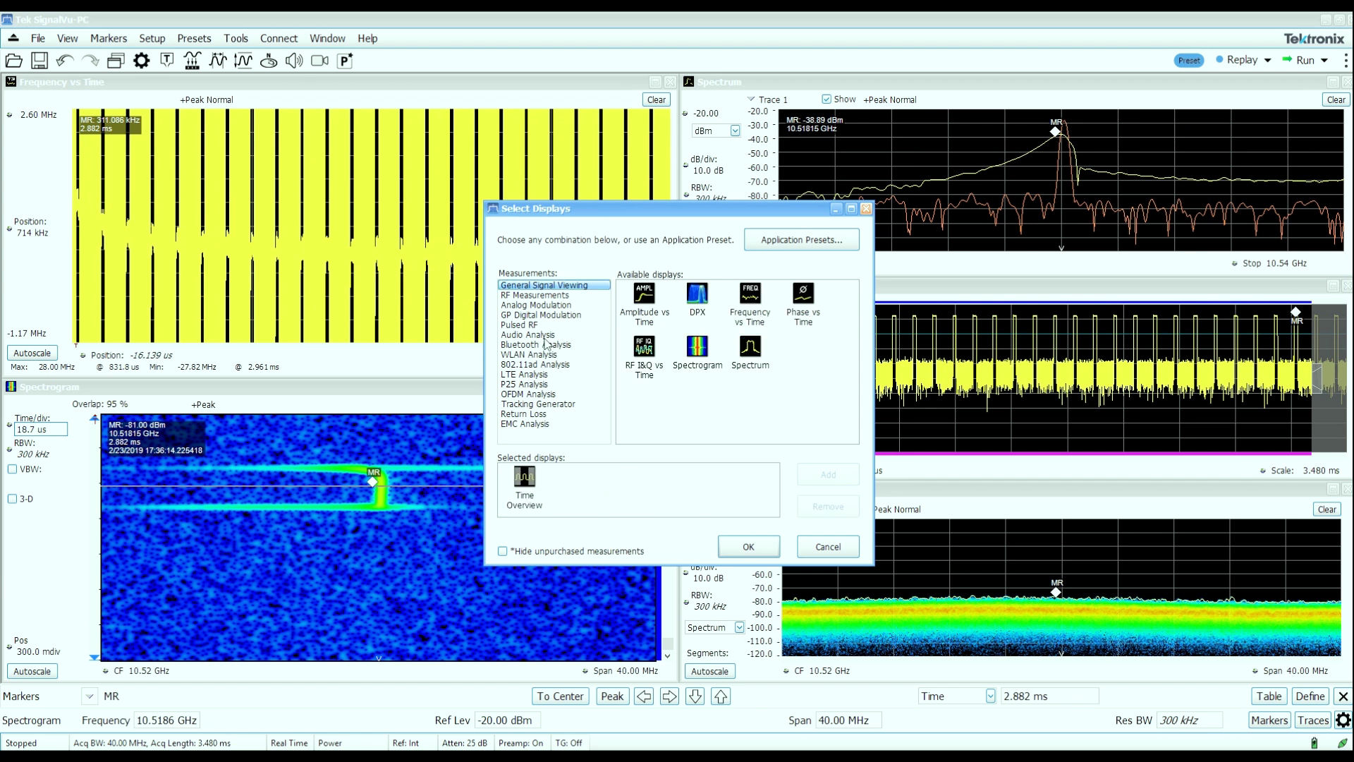
Add the Pulsed RF displays Pulse Statistics, Pulse Table and Pulse Trace, and apply.
{"action": "left_click", "coordinate": [527, 325]}
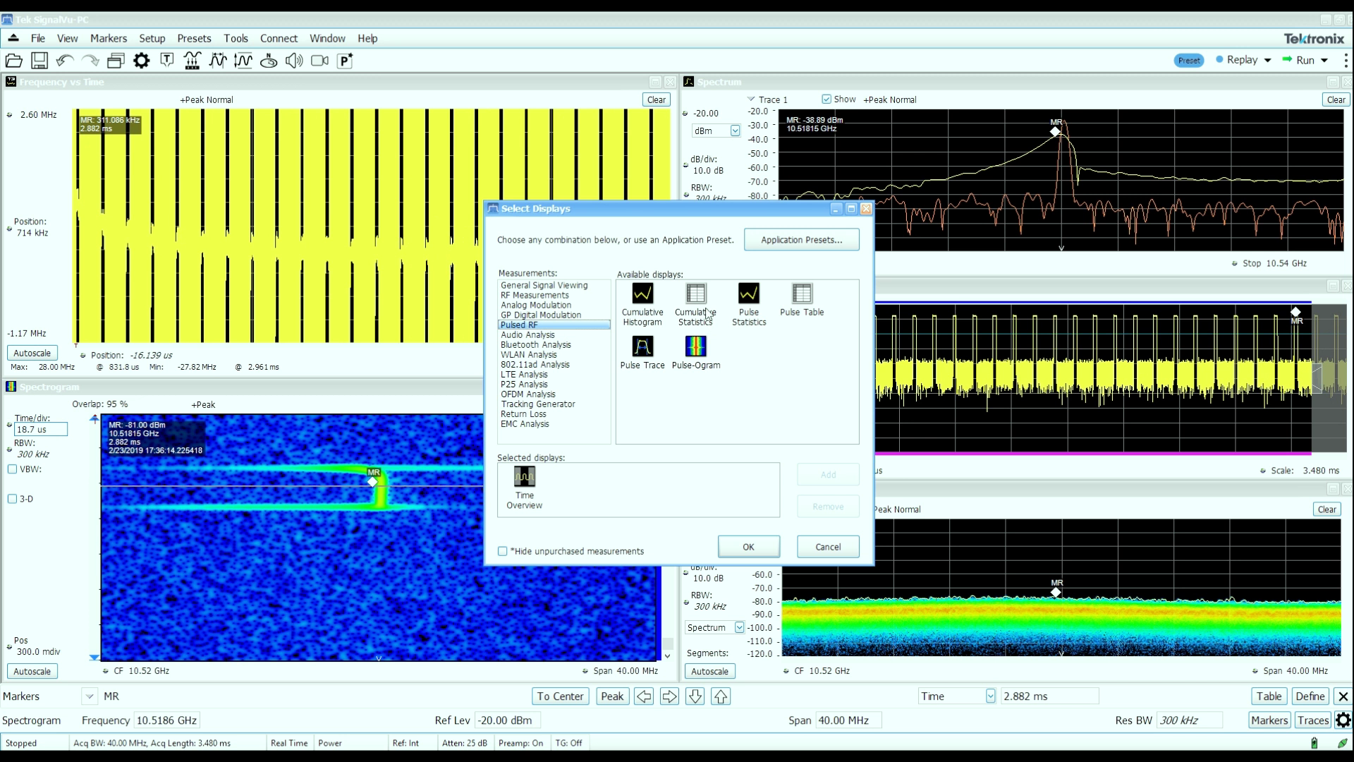
{"action": "double_click", "coordinate": [753, 317]}
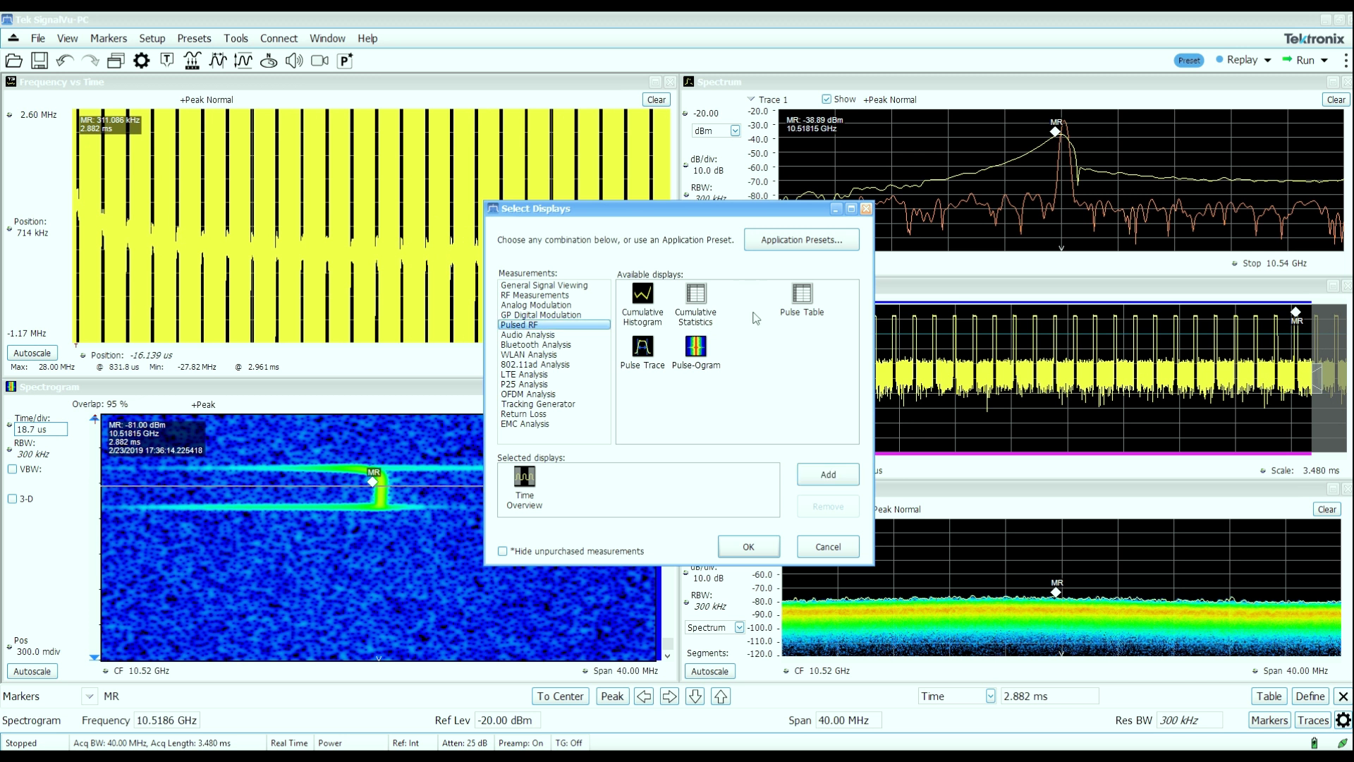
{"action": "double_click", "coordinate": [755, 317]}
{"action": "double_click", "coordinate": [756, 318]}
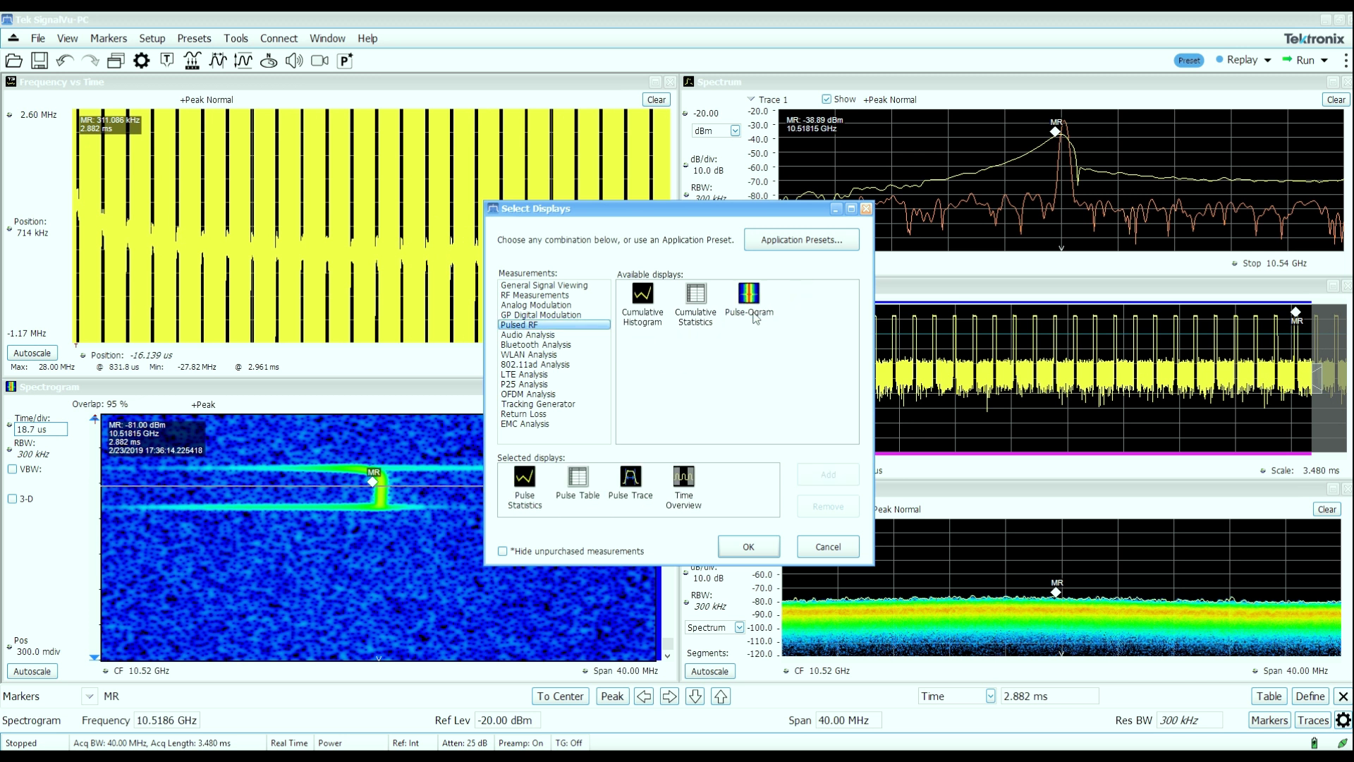
{"action": "left_click", "coordinate": [750, 547]}
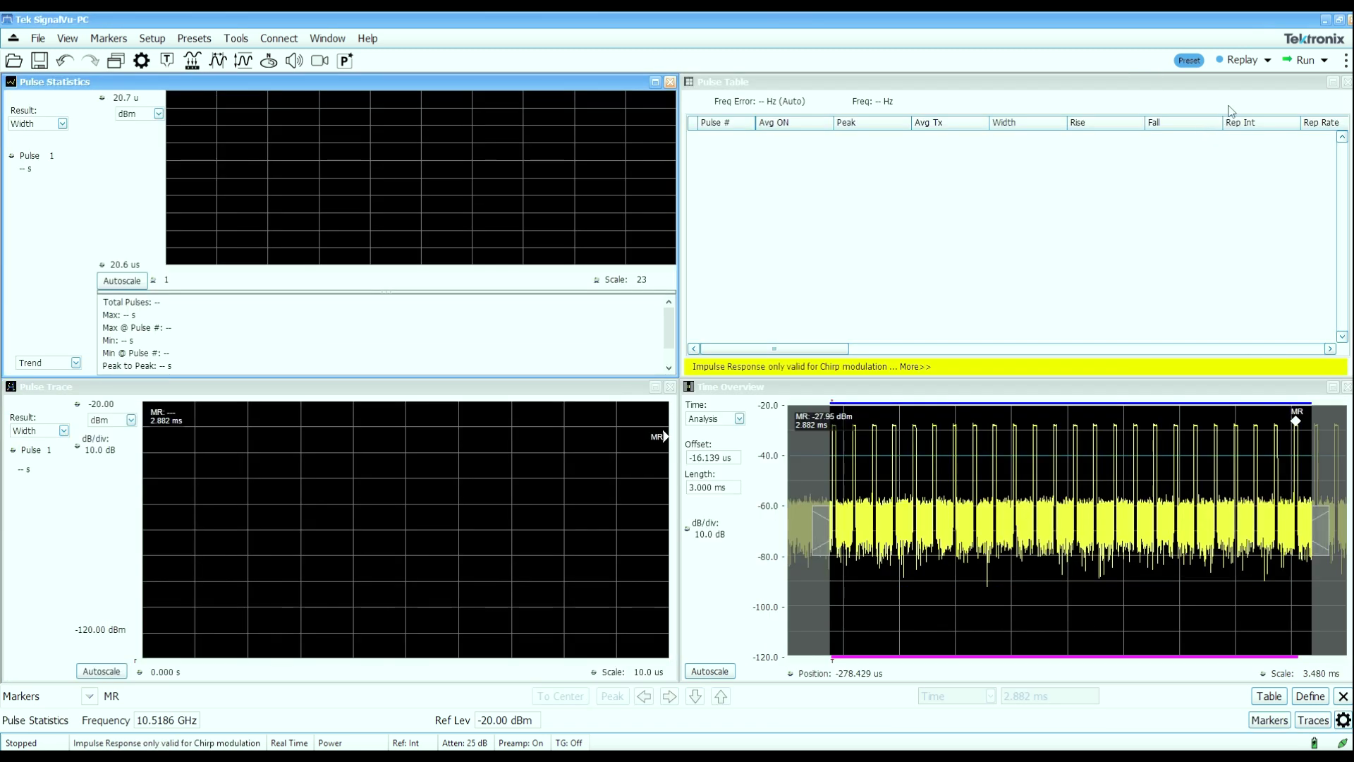
Replay the capture to compute pulse results and maximize the Pulse Table listing all 24 pulses.
{"action": "left_click", "coordinate": [1245, 61]}
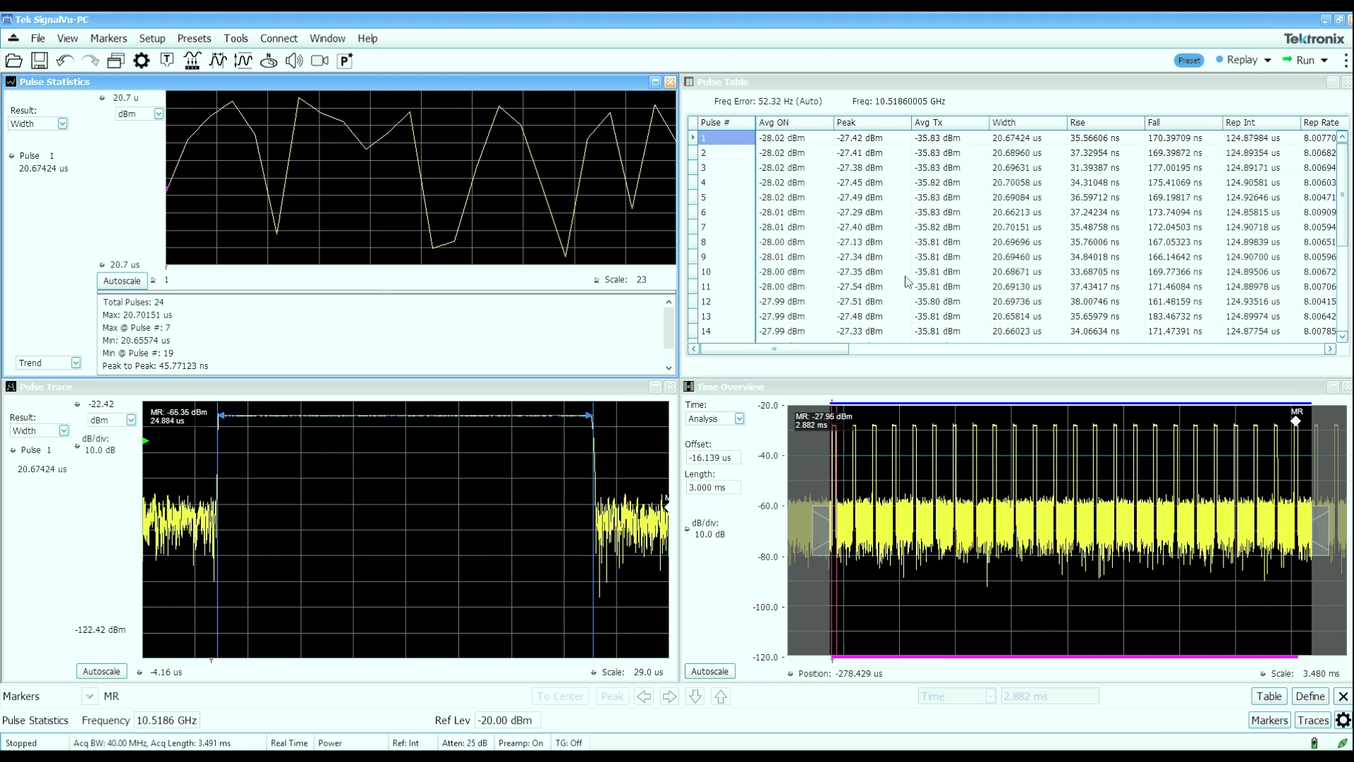
{"action": "mouse_move", "coordinate": [802, 348]}
{"action": "left_mouse_down"}
{"action": "mouse_move", "coordinate": [894, 360]}
{"action": "mouse_move", "coordinate": [799, 352]}
{"action": "left_mouse_up"}
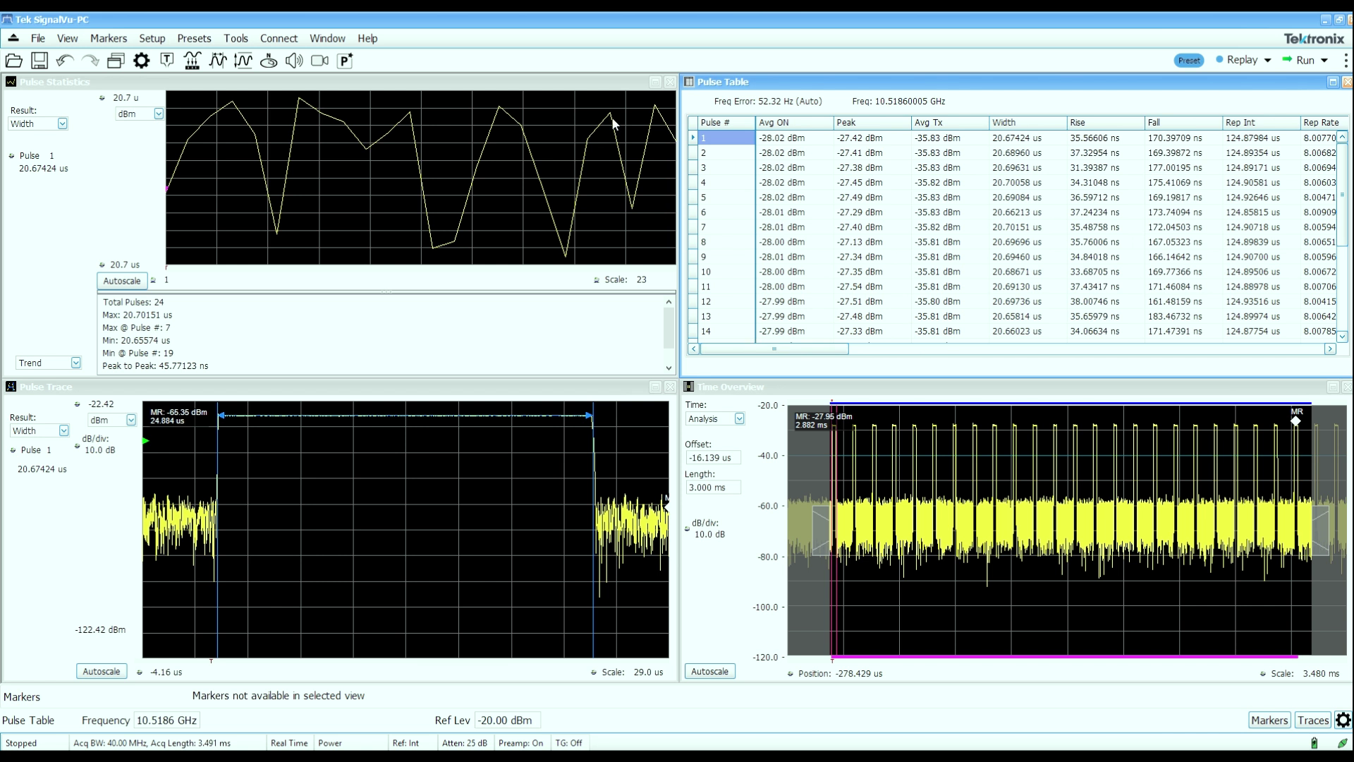
{"action": "left_click", "coordinate": [1333, 82]}
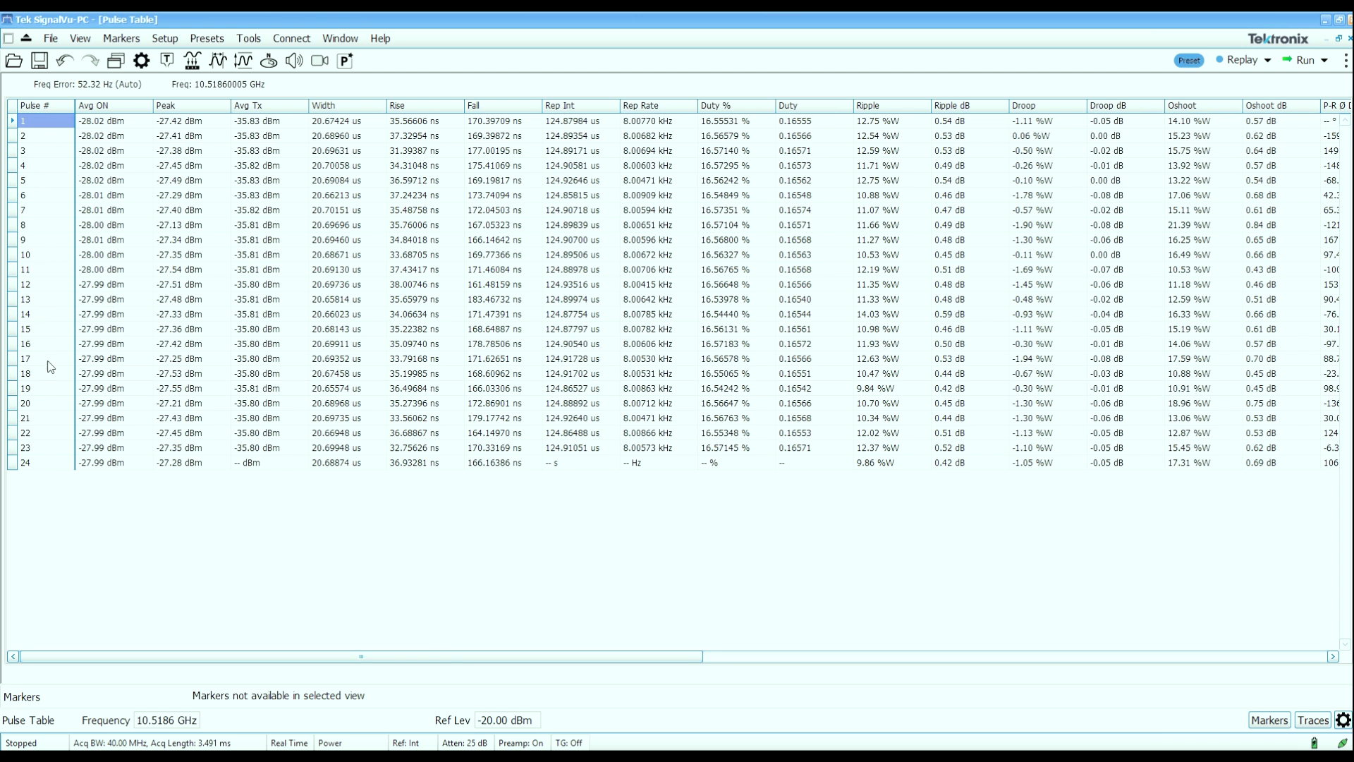
Scroll through the Pulse Table's remaining measurement columns, then restore the four-pane layout.
{"action": "left_click_drag", "start_coordinate": [132, 656], "coordinate": [104, 646]}
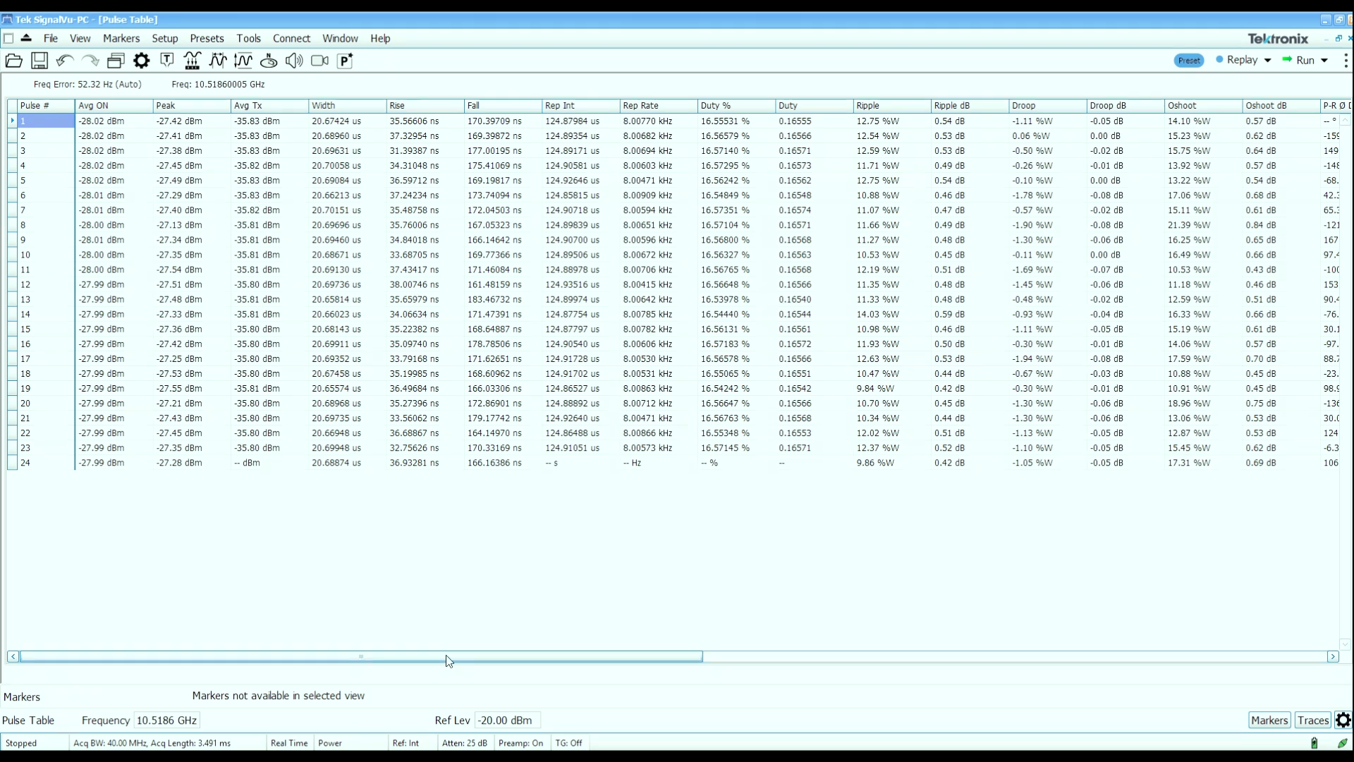
{"action": "left_click_drag", "start_coordinate": [446, 654], "coordinate": [750, 632]}
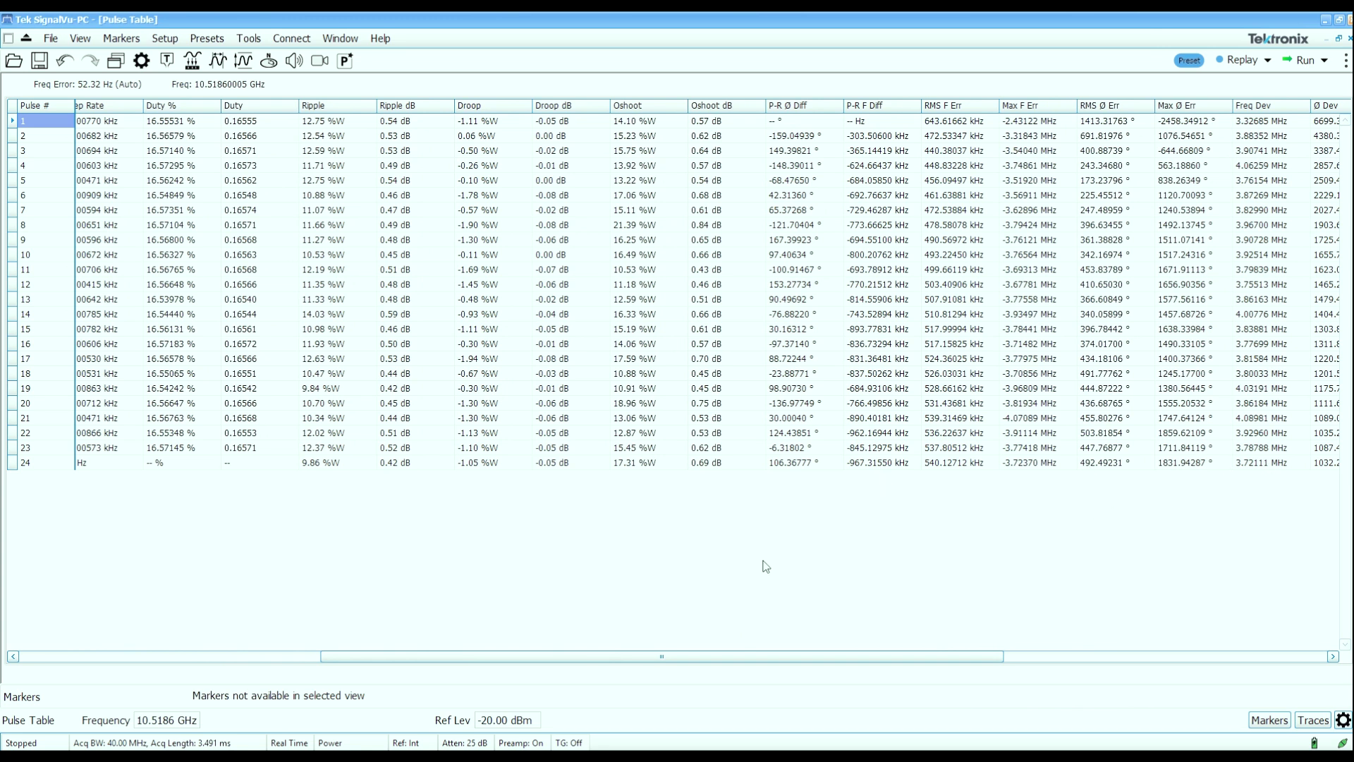
{"action": "left_click_drag", "start_coordinate": [737, 656], "coordinate": [427, 659]}
{"action": "left_click", "coordinate": [1338, 39]}
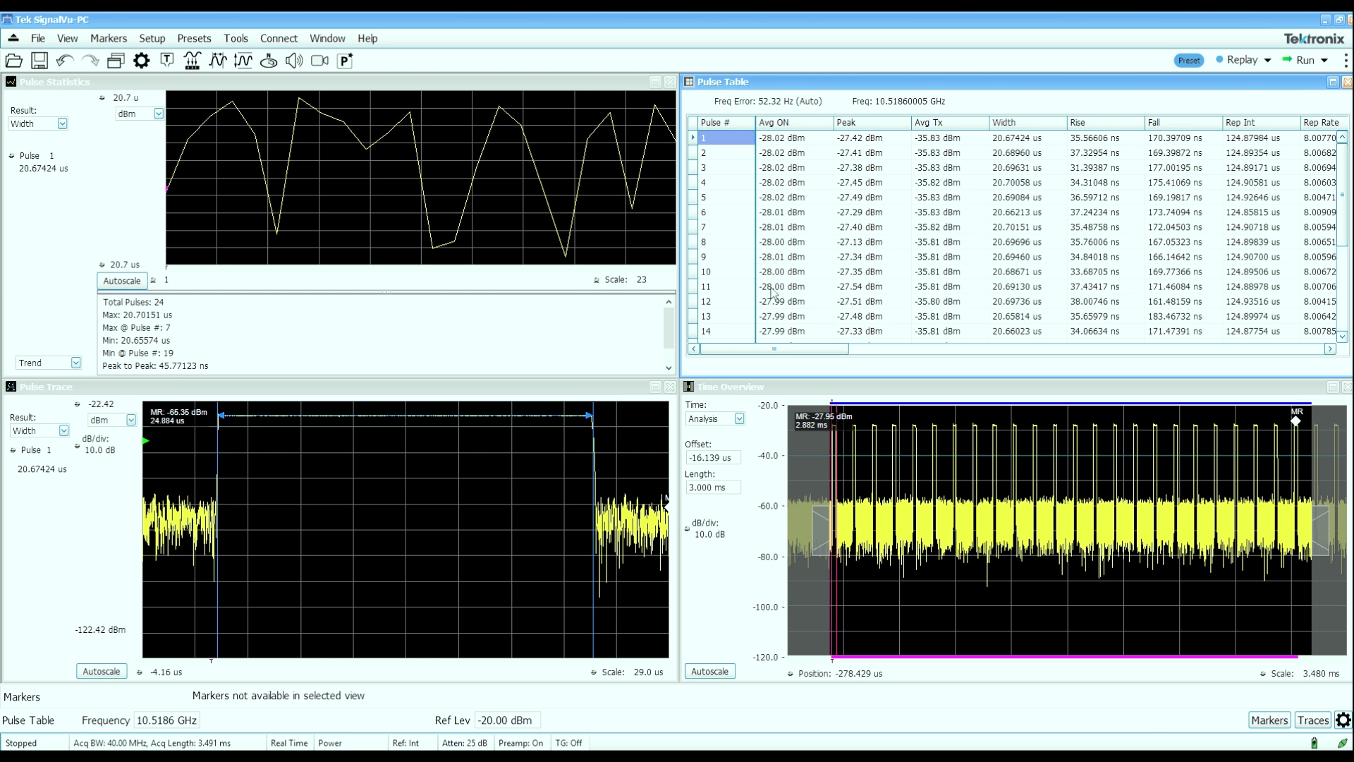
Select pulse 5, then step the Pulse Trace through pulses 4, 10, 12 and 14.
{"action": "left_click", "coordinate": [1031, 200]}
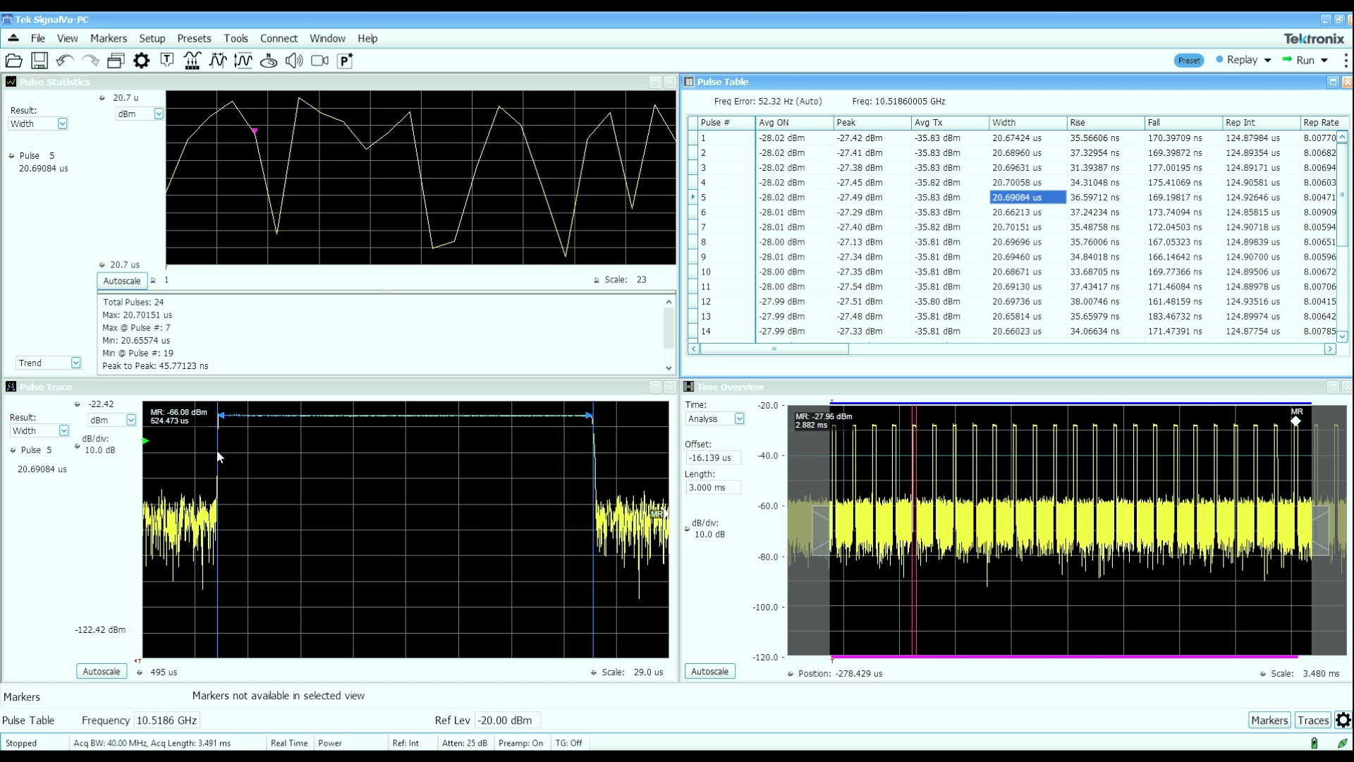
{"action": "left_click", "coordinate": [50, 448]}
{"action": "double_click", "coordinate": [54, 452]}
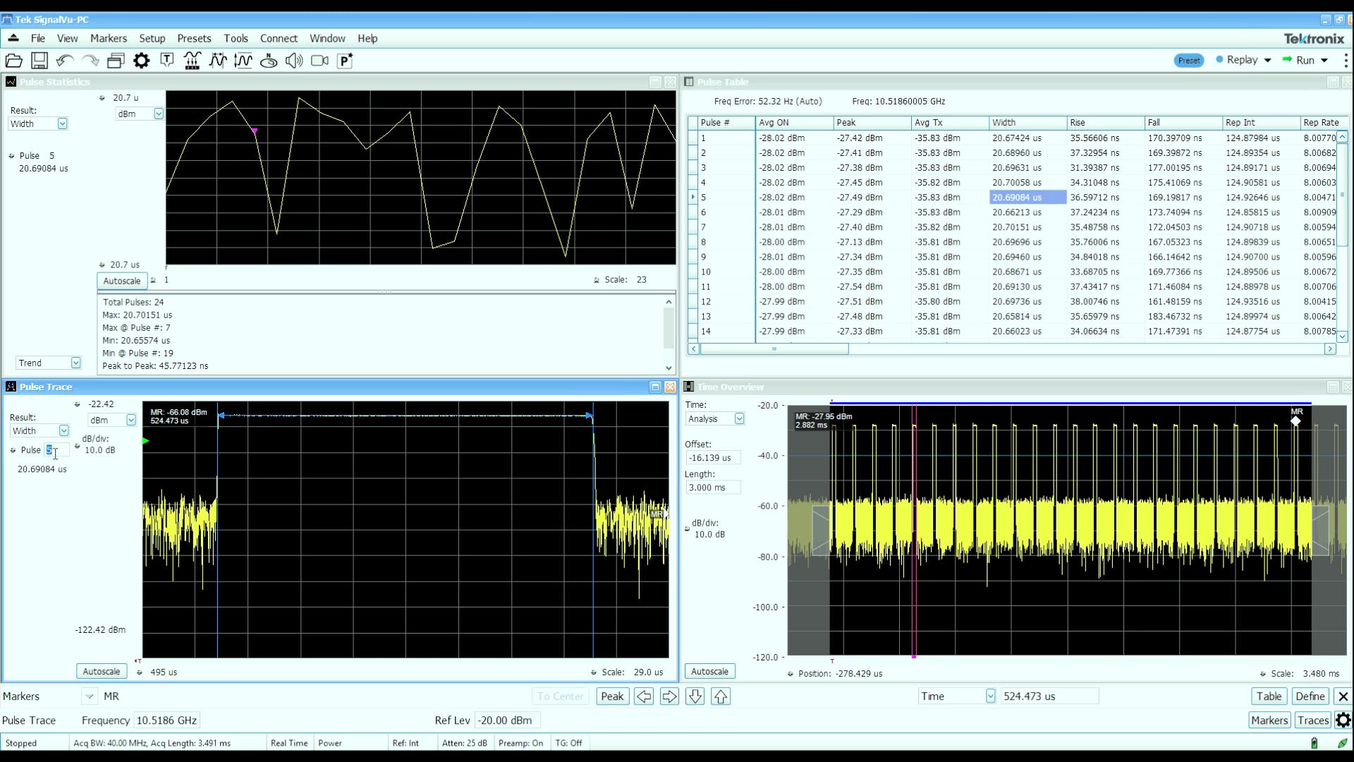
{"action": "key", "text": "Down"}
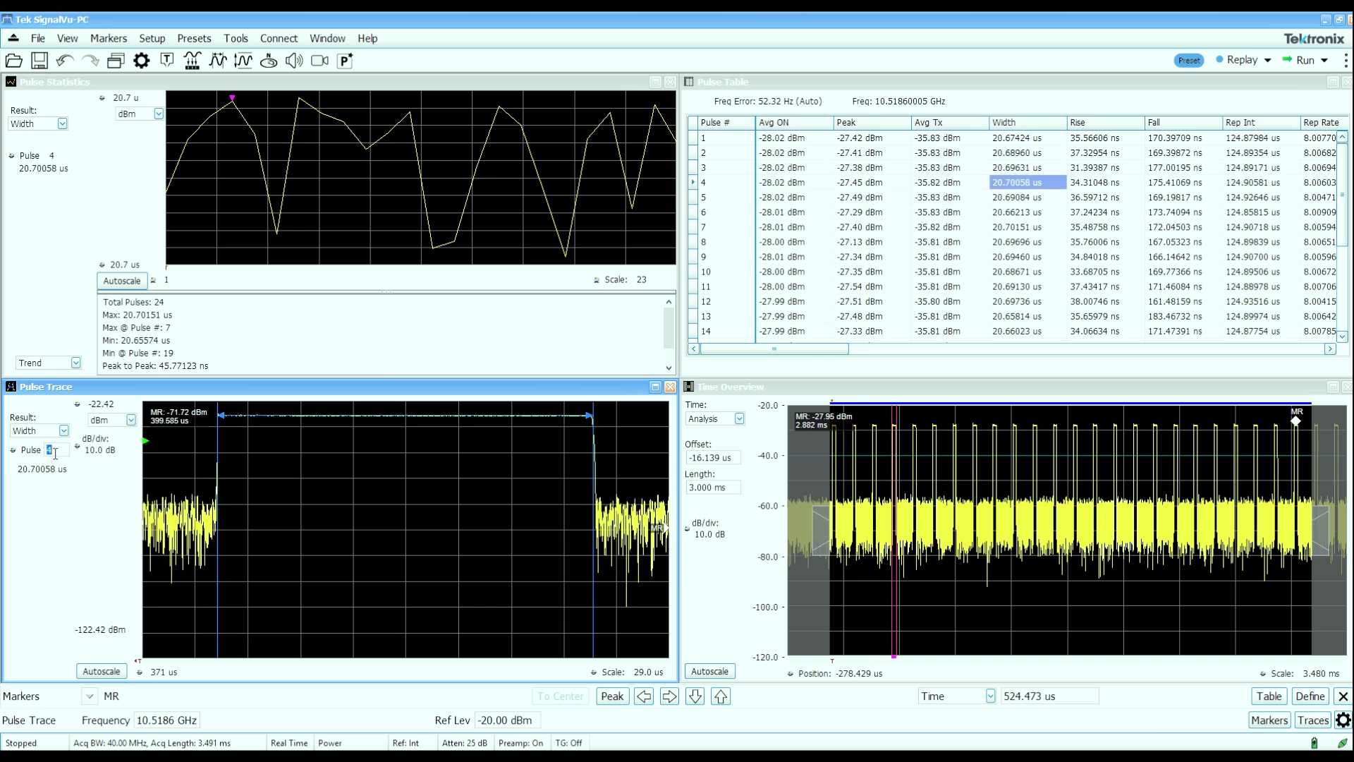
{"action": "key", "text": "Up"}
{"action": "key", "text": "Up"}
{"action": "key", "text": "Up"}
{"action": "key", "text": "Up"}
{"action": "key", "text": "Up"}
{"action": "key", "text": "Up"}
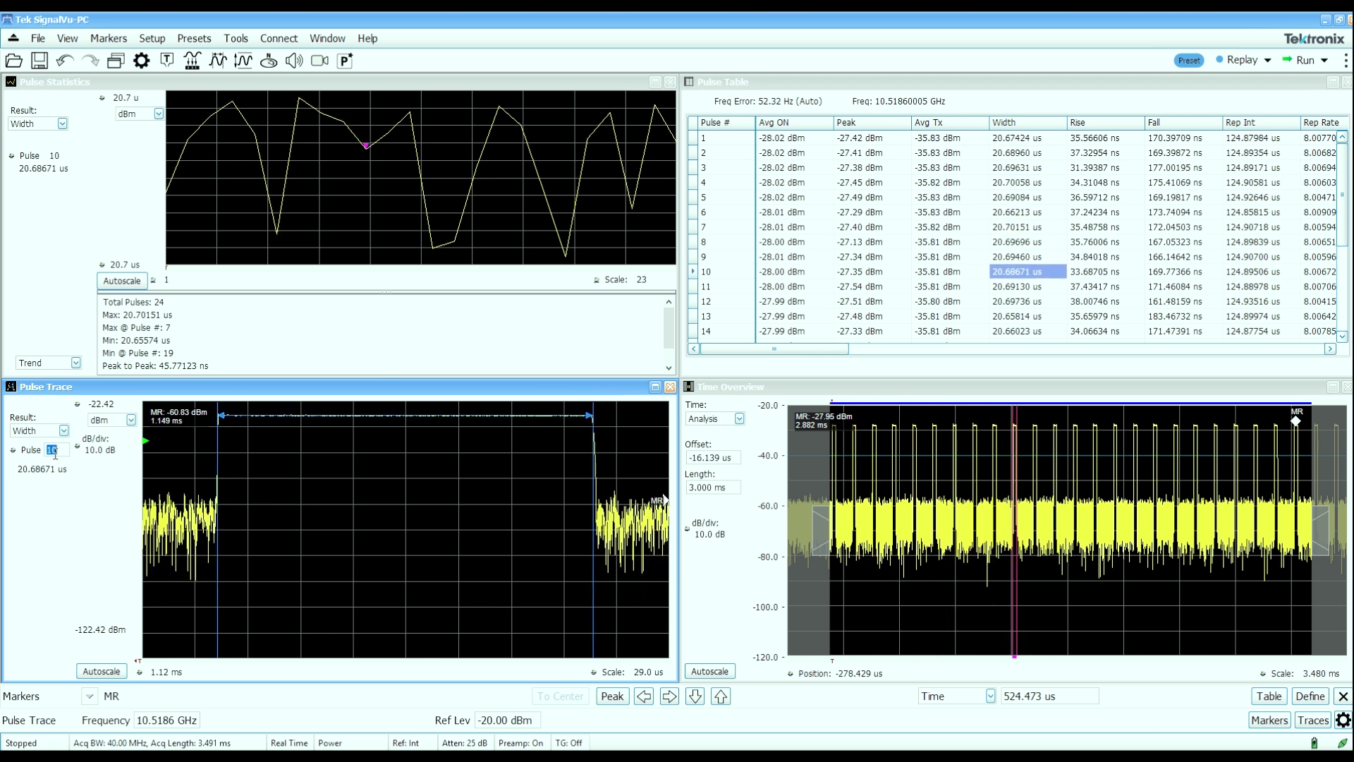
{"action": "key", "text": "Up"}
{"action": "key", "text": "Up"}
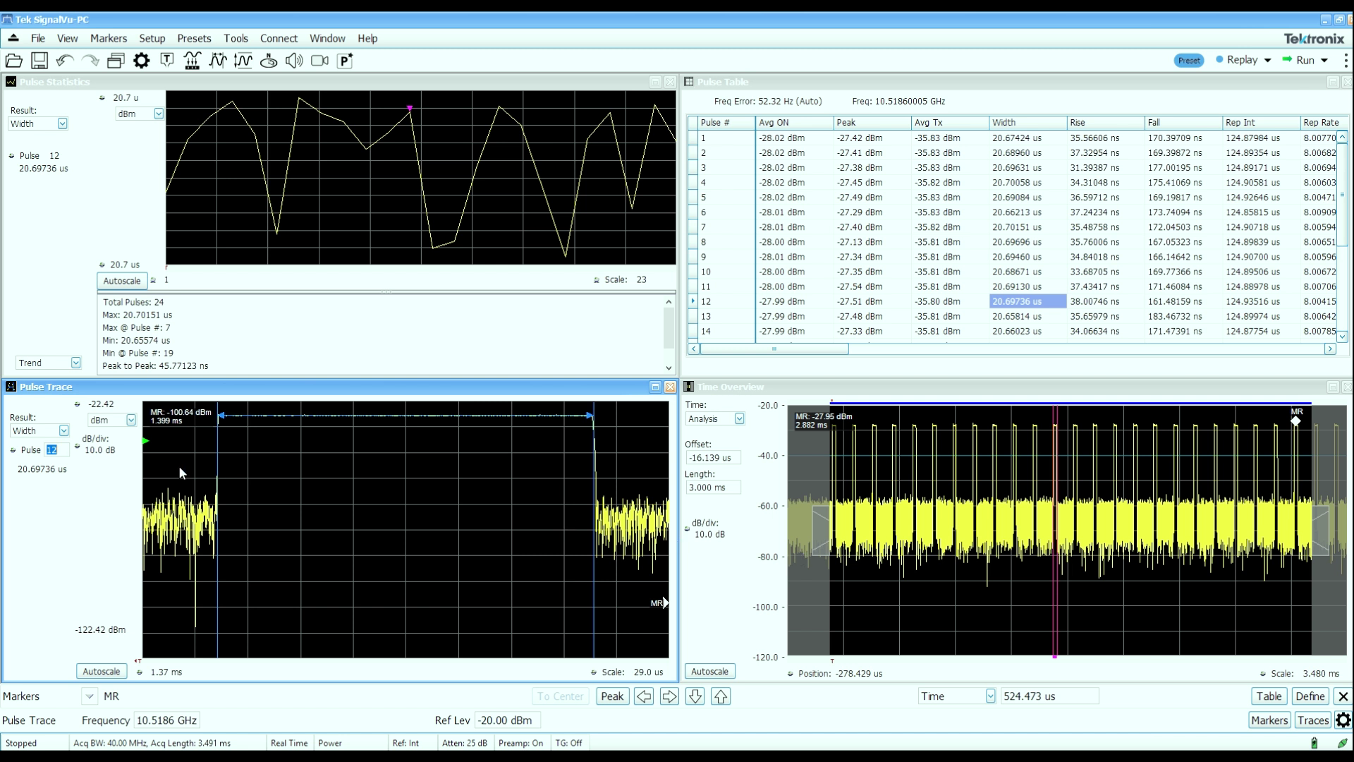
{"action": "key", "text": "Up"}
{"action": "key", "text": "Up"}
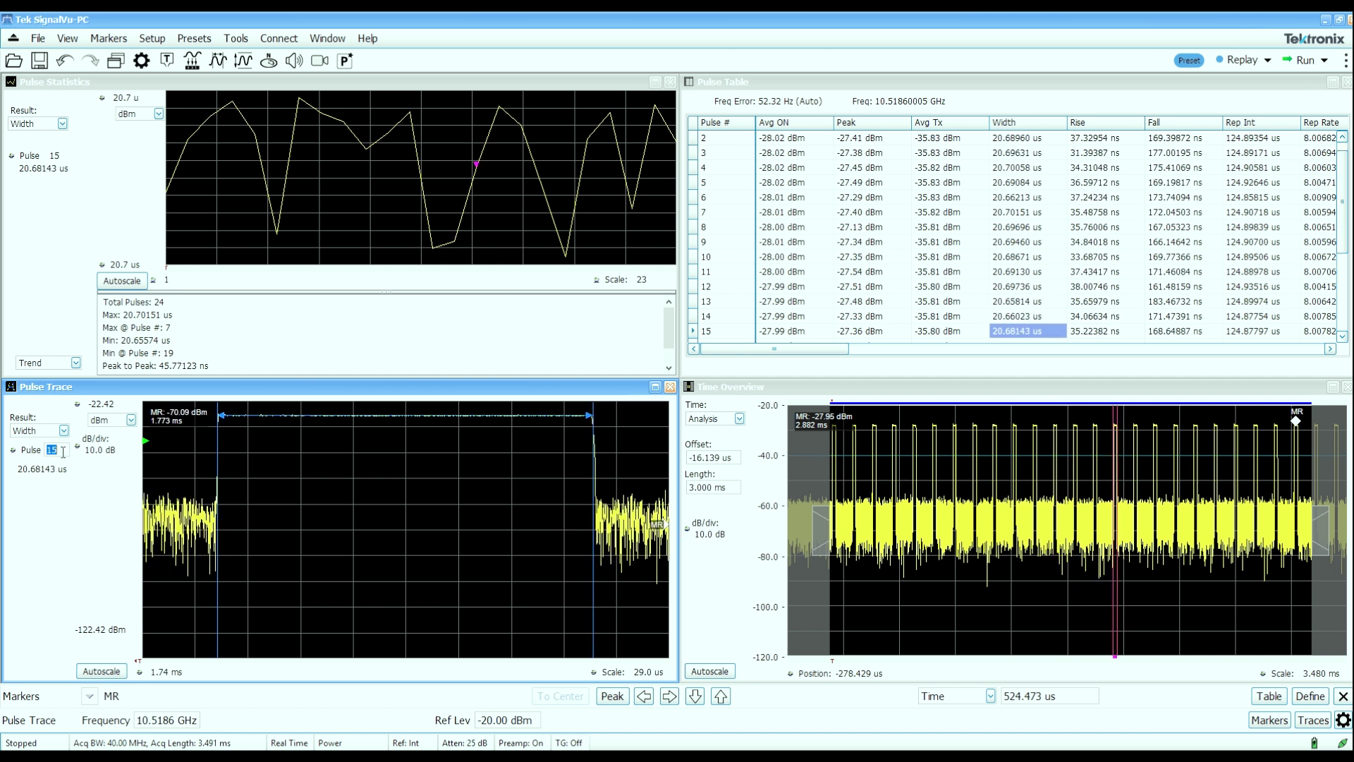
Show pulse 8, then step back to pulse 6, measuring 20.66213 µs wide.
{"action": "type", "text": "8"}
{"action": "key", "text": "Return"}
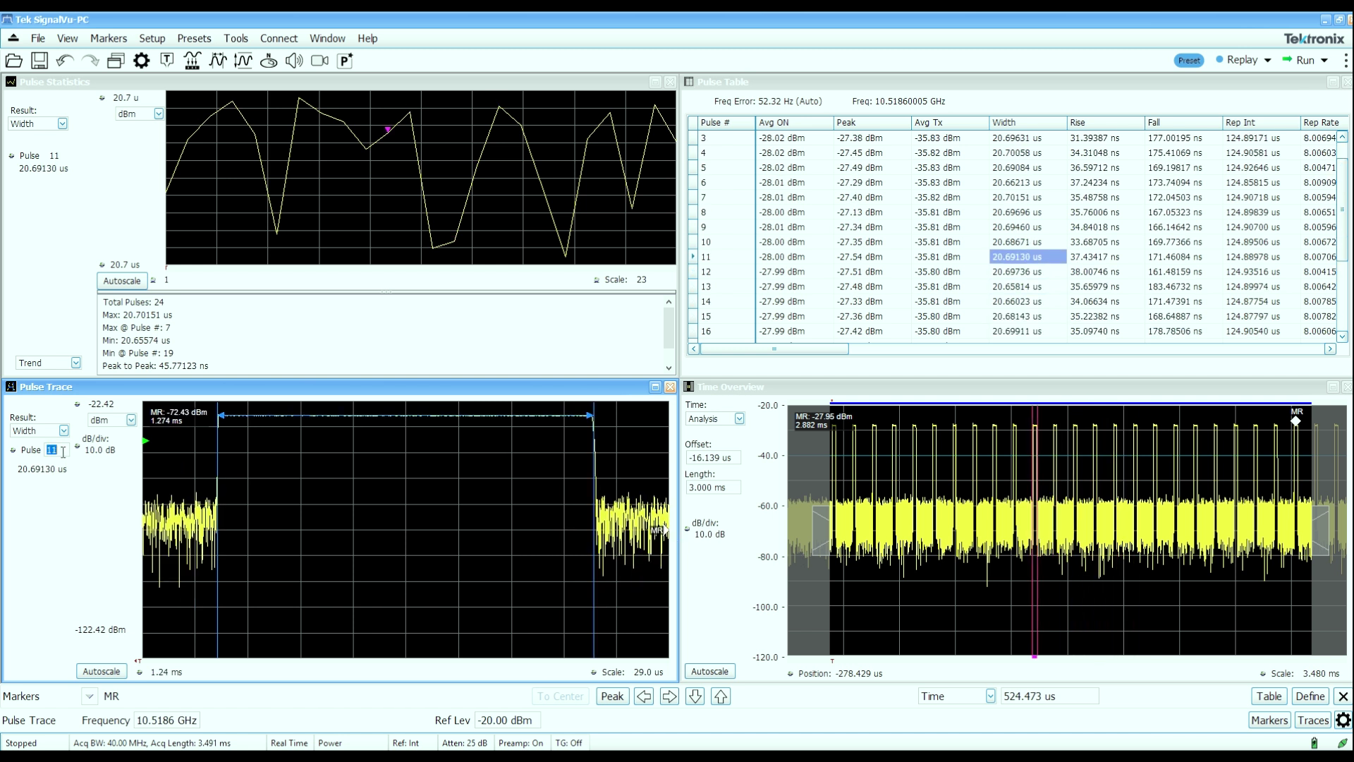
{"action": "key", "text": "Down"}
{"action": "key", "text": "Down"}
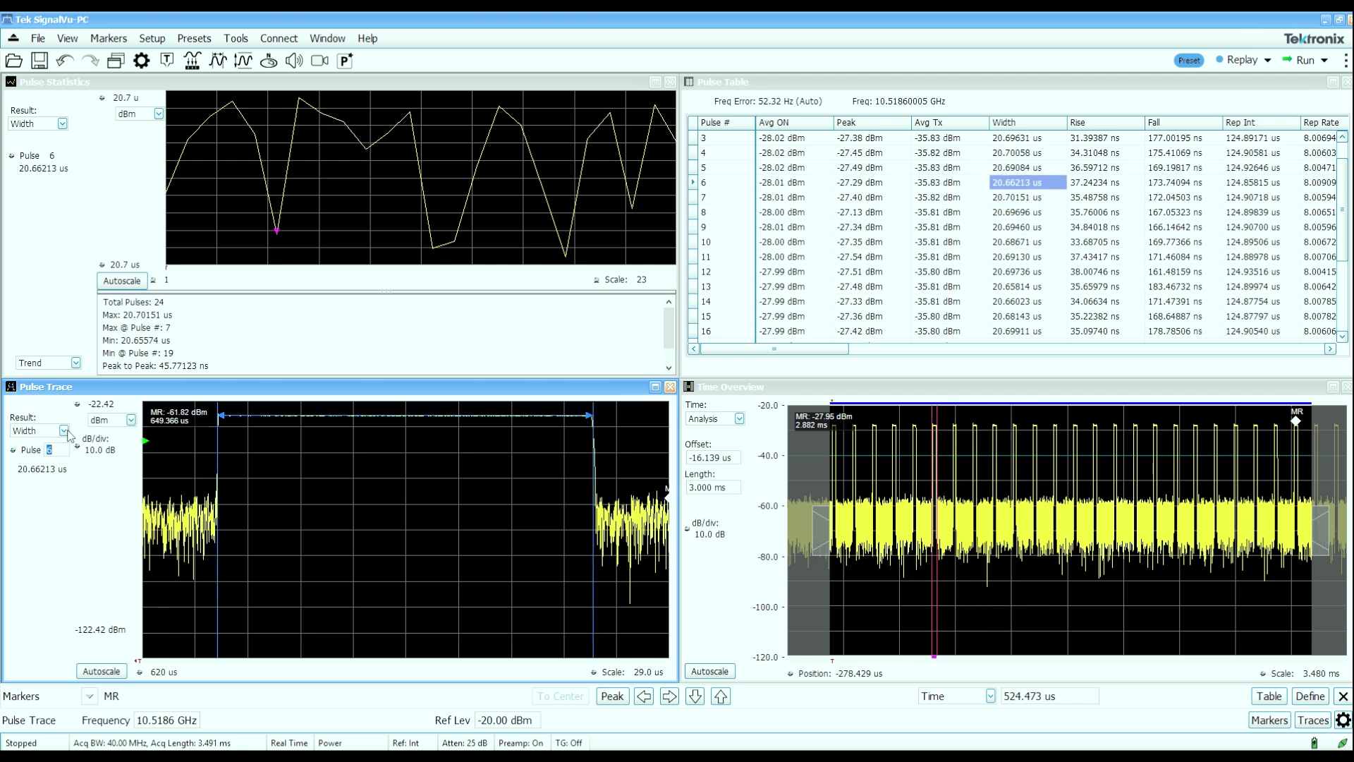
{"action": "left_click", "coordinate": [63, 431]}
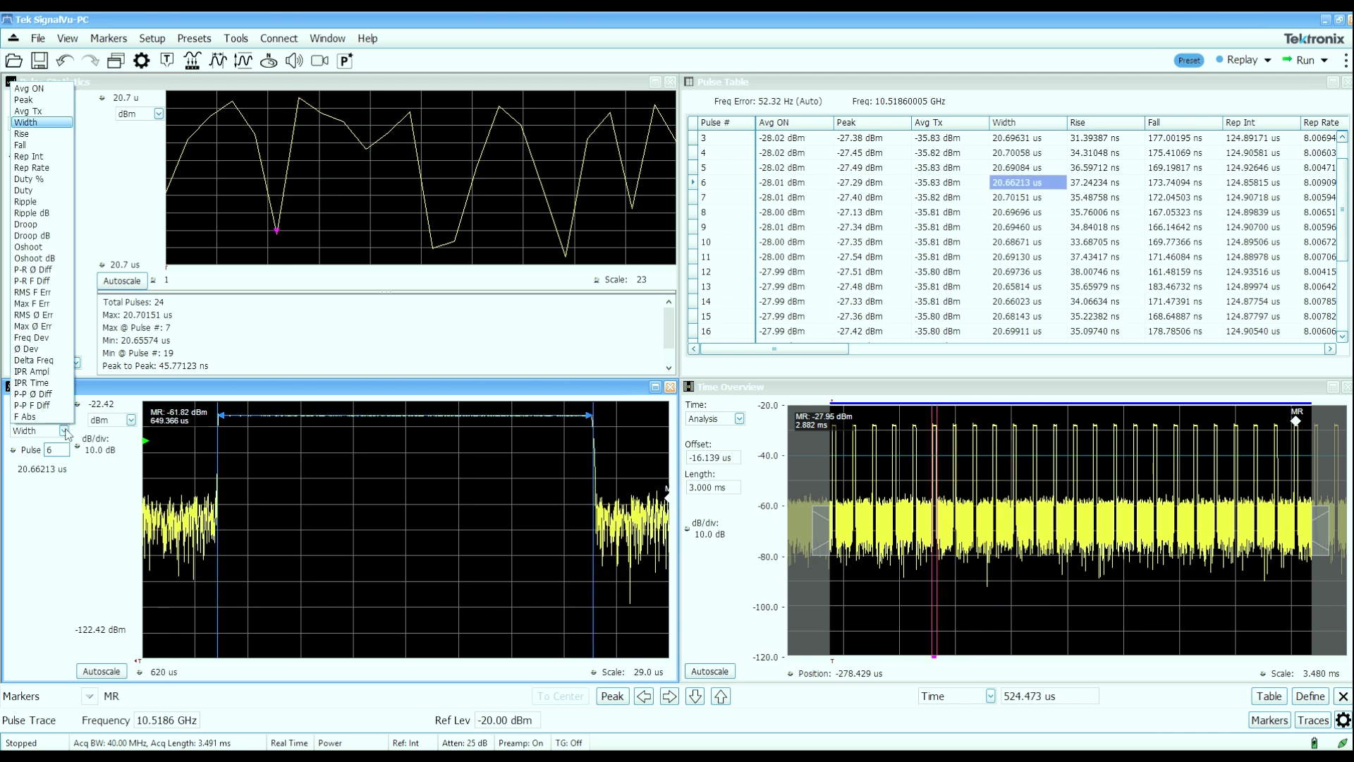
Show rise time in Pulse Trace and ripple results in Pulse Statistics.
{"action": "left_click", "coordinate": [43, 134]}
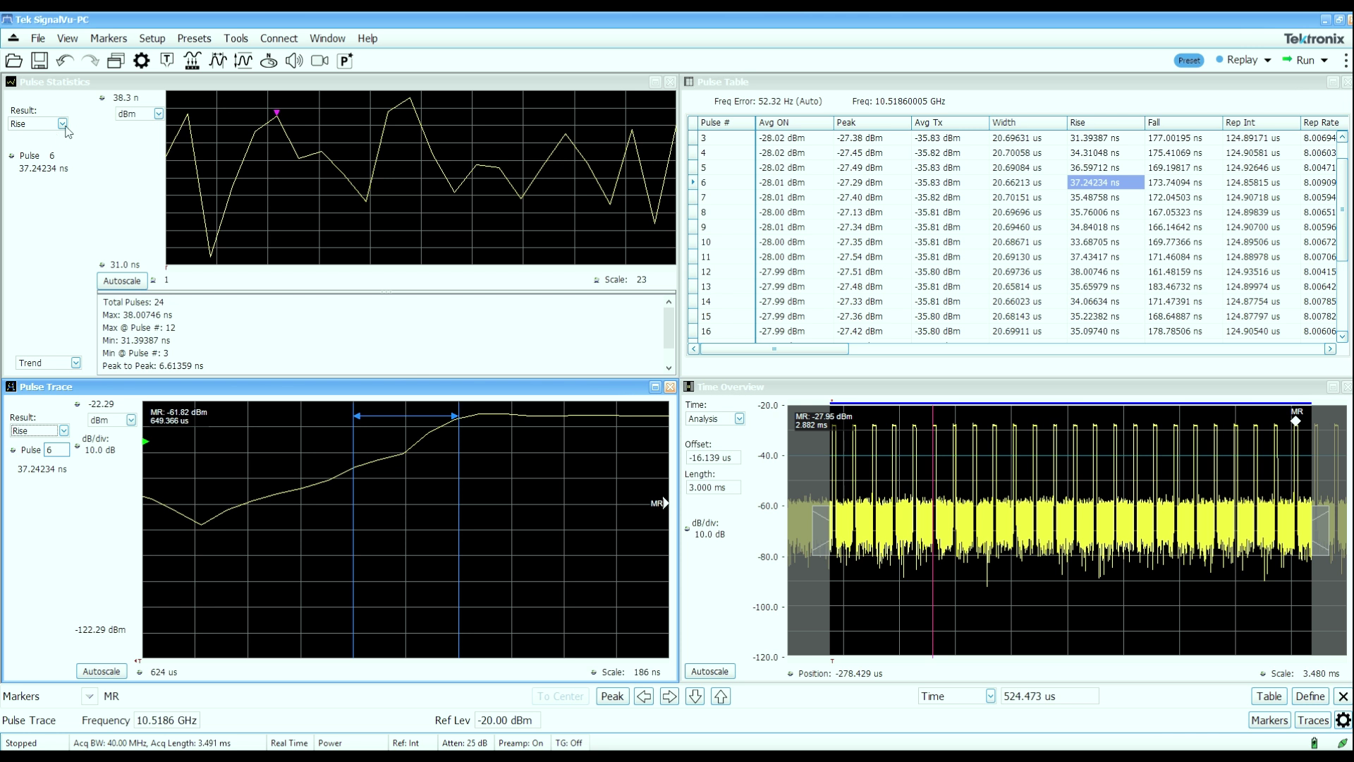
{"action": "left_click", "coordinate": [63, 125]}
{"action": "left_click", "coordinate": [50, 257]}
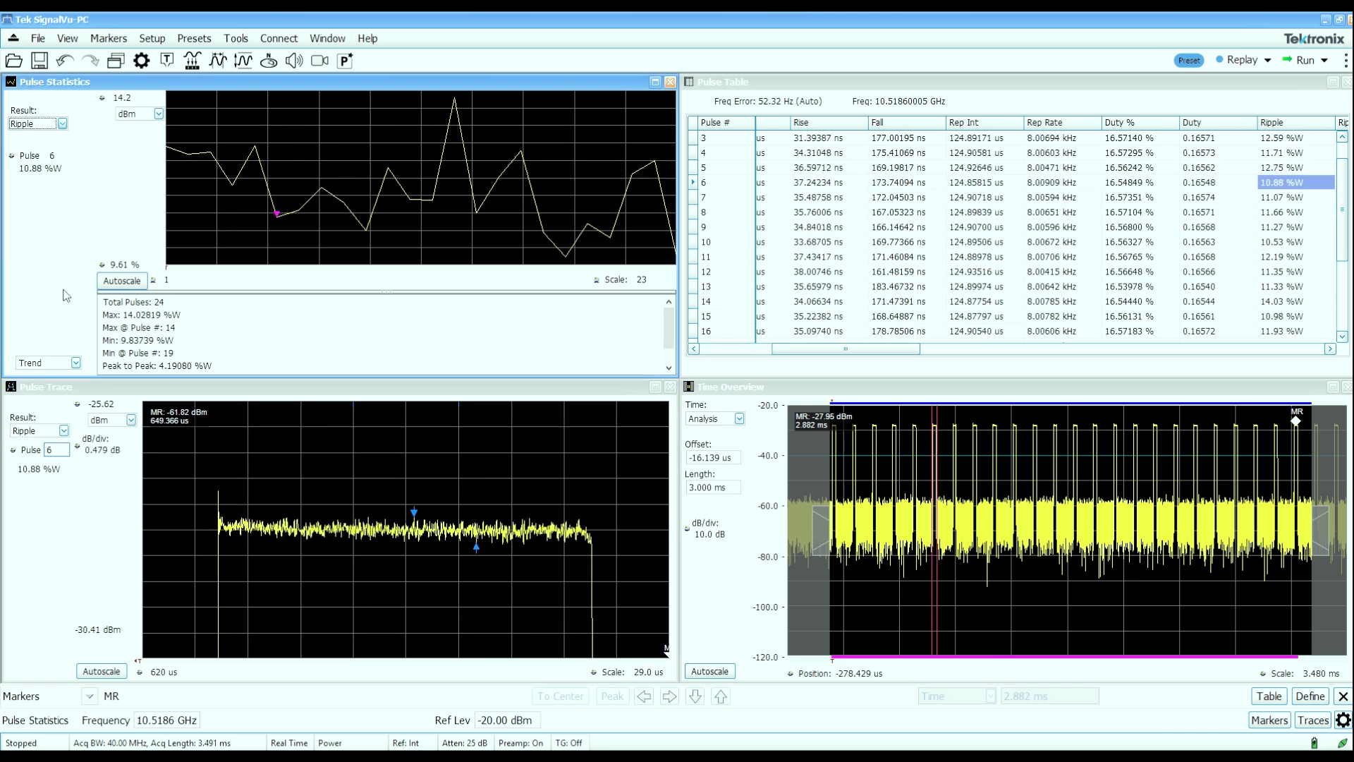
Step the pulse trace back to an earlier pulse and return the results to Width.
{"action": "left_click", "coordinate": [60, 447]}
{"action": "scroll", "coordinate": [60, 447], "scroll_direction": "down", "scroll_amount": 2}
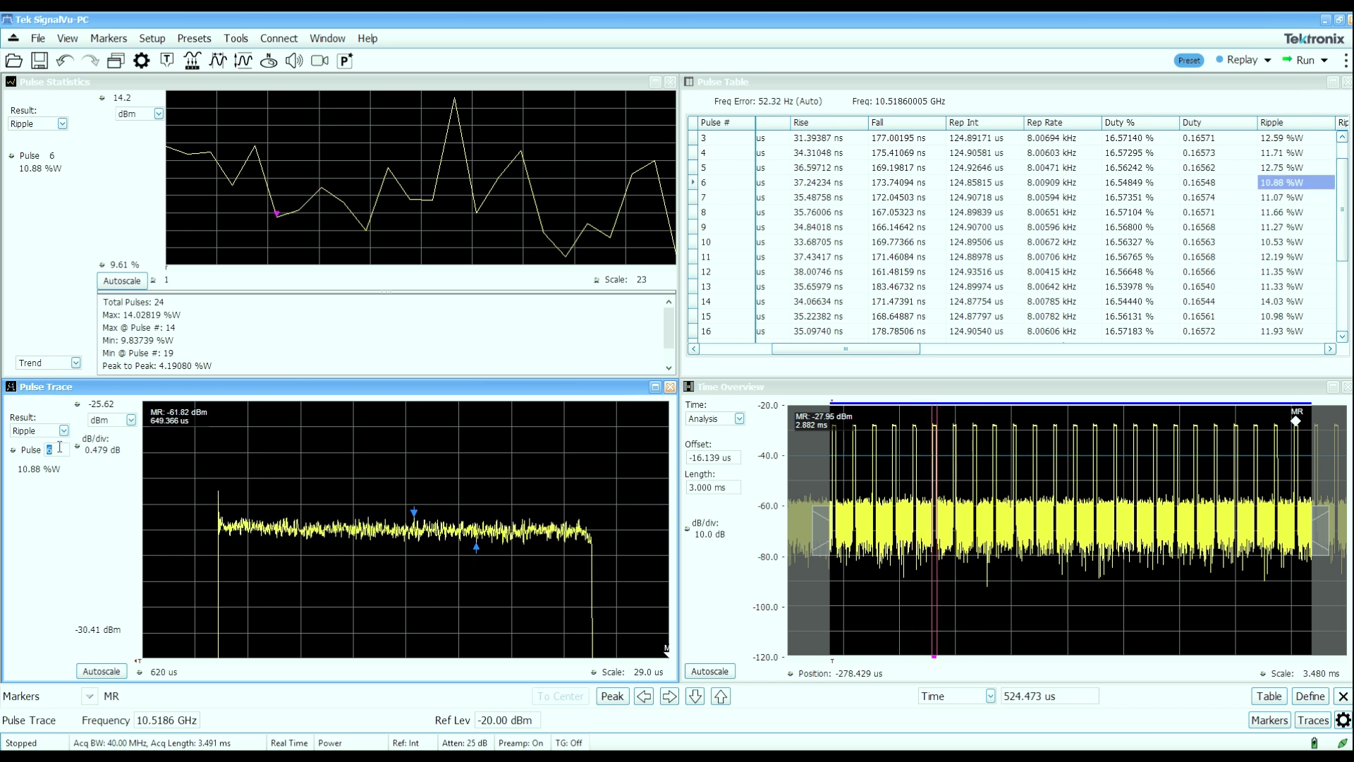
{"action": "scroll", "coordinate": [60, 447], "scroll_direction": "down", "scroll_amount": 1}
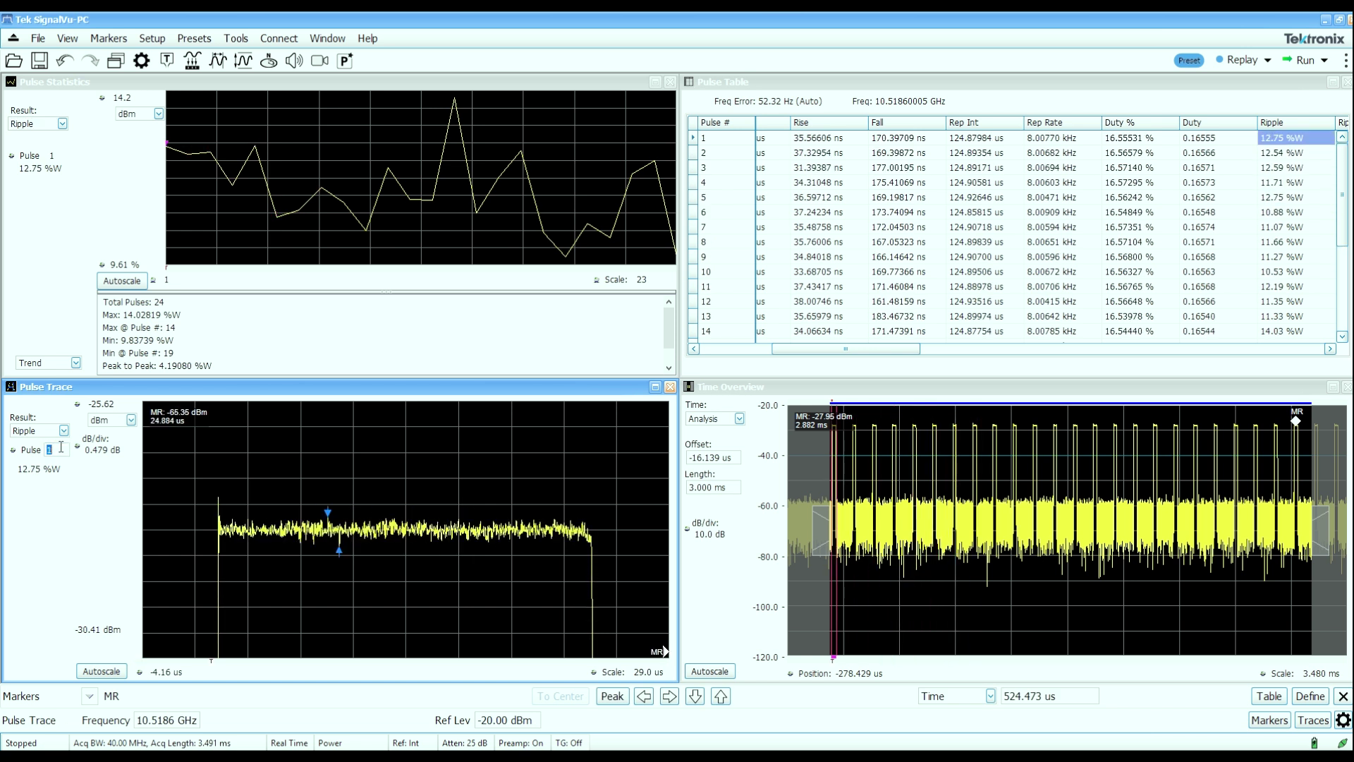
{"action": "left_click", "coordinate": [62, 430]}
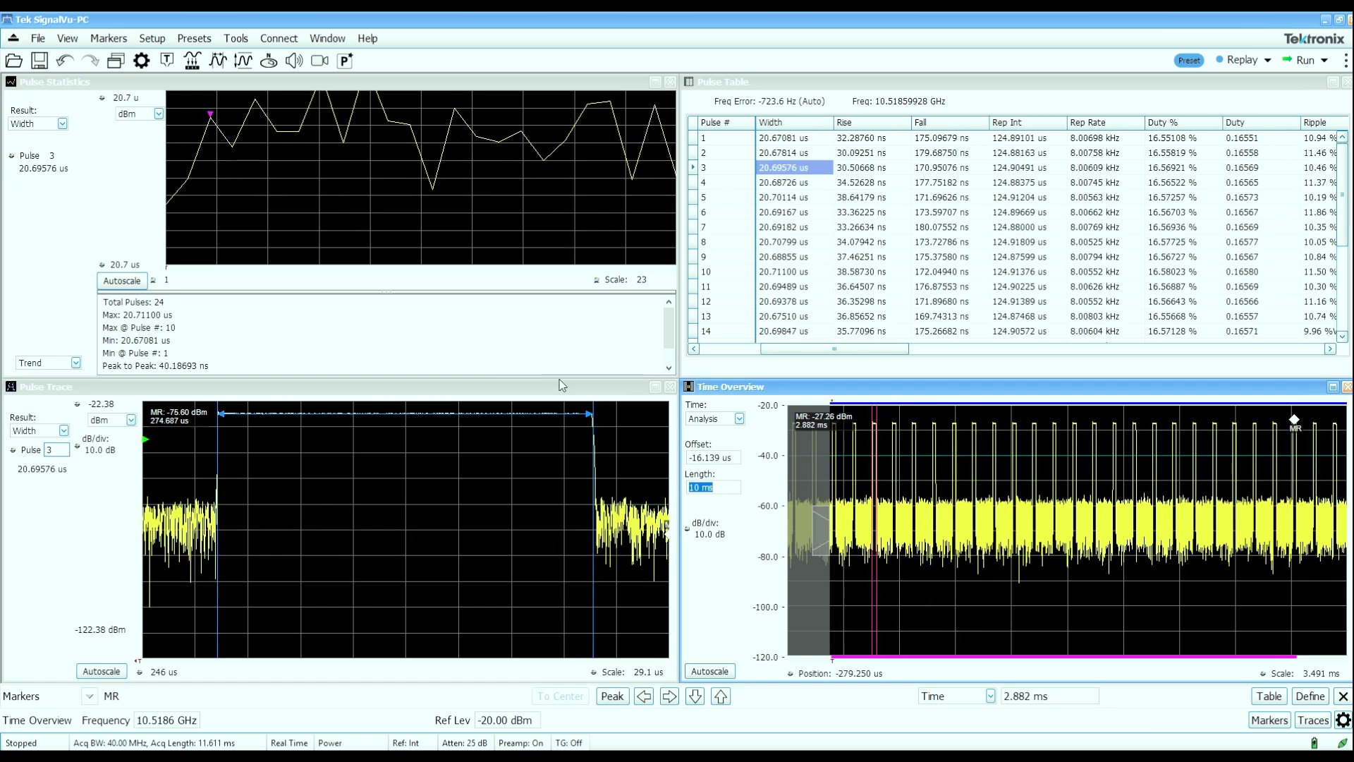
Apply the 10 ms length, then plot Pulse Statistics widths as Time Trend, then Histogram.
{"action": "left_click", "coordinate": [1307, 60]}
{"action": "left_click", "coordinate": [230, 103]}
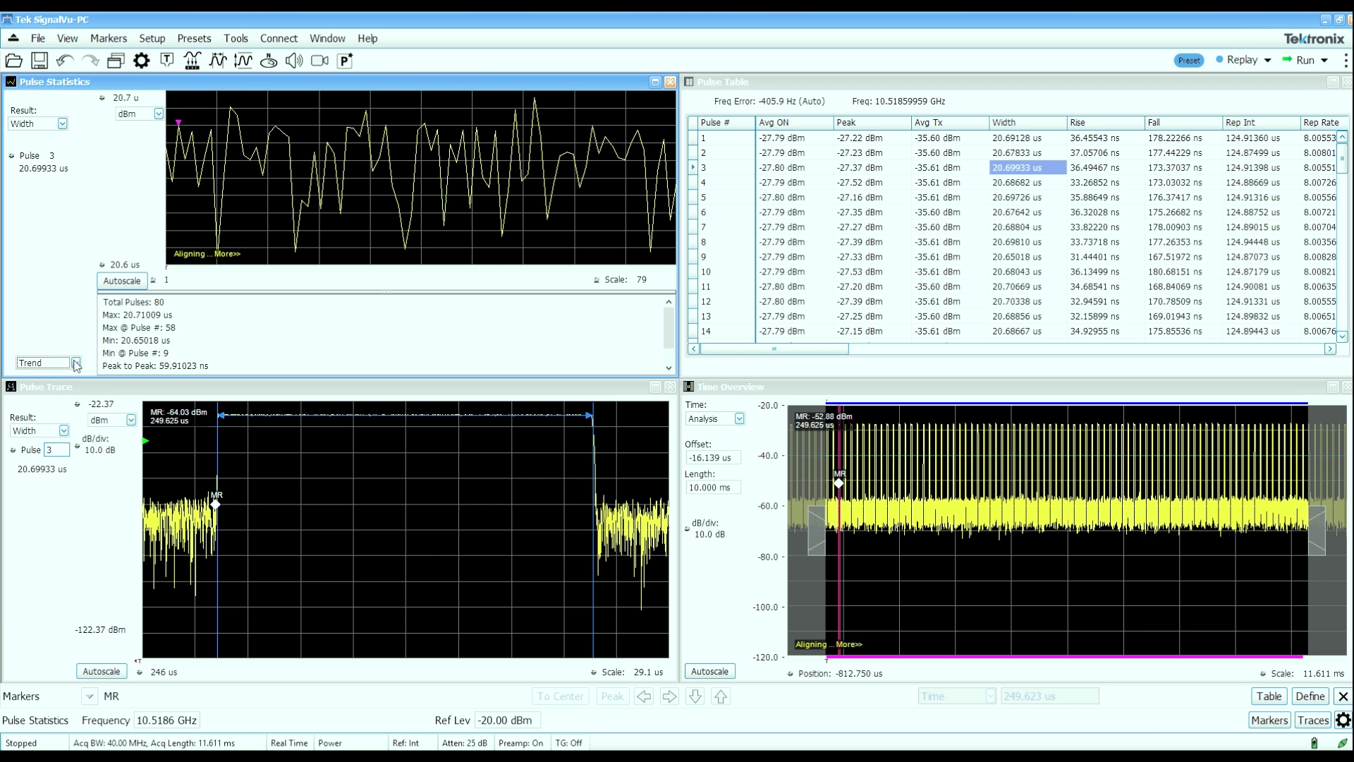
{"action": "left_click", "coordinate": [76, 364]}
{"action": "left_click", "coordinate": [49, 400]}
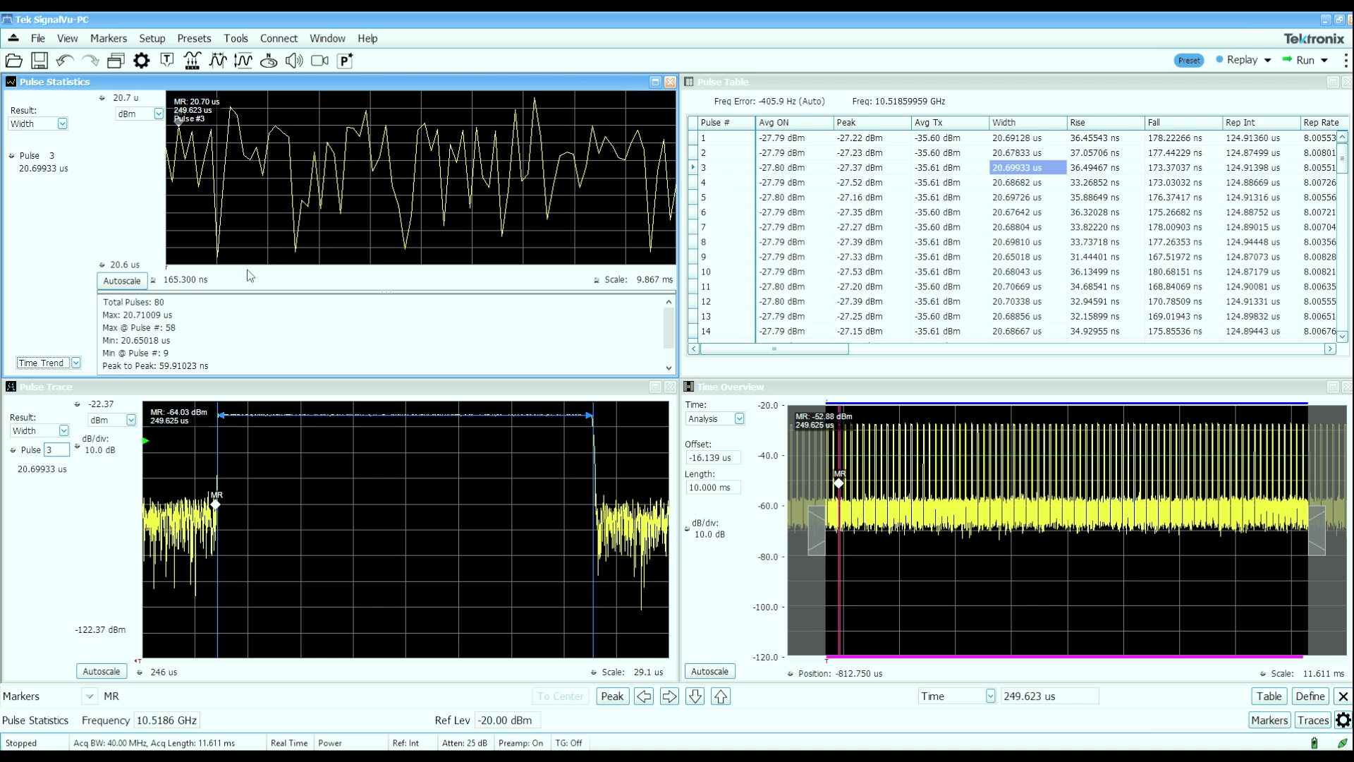
{"action": "left_click", "coordinate": [76, 363]}
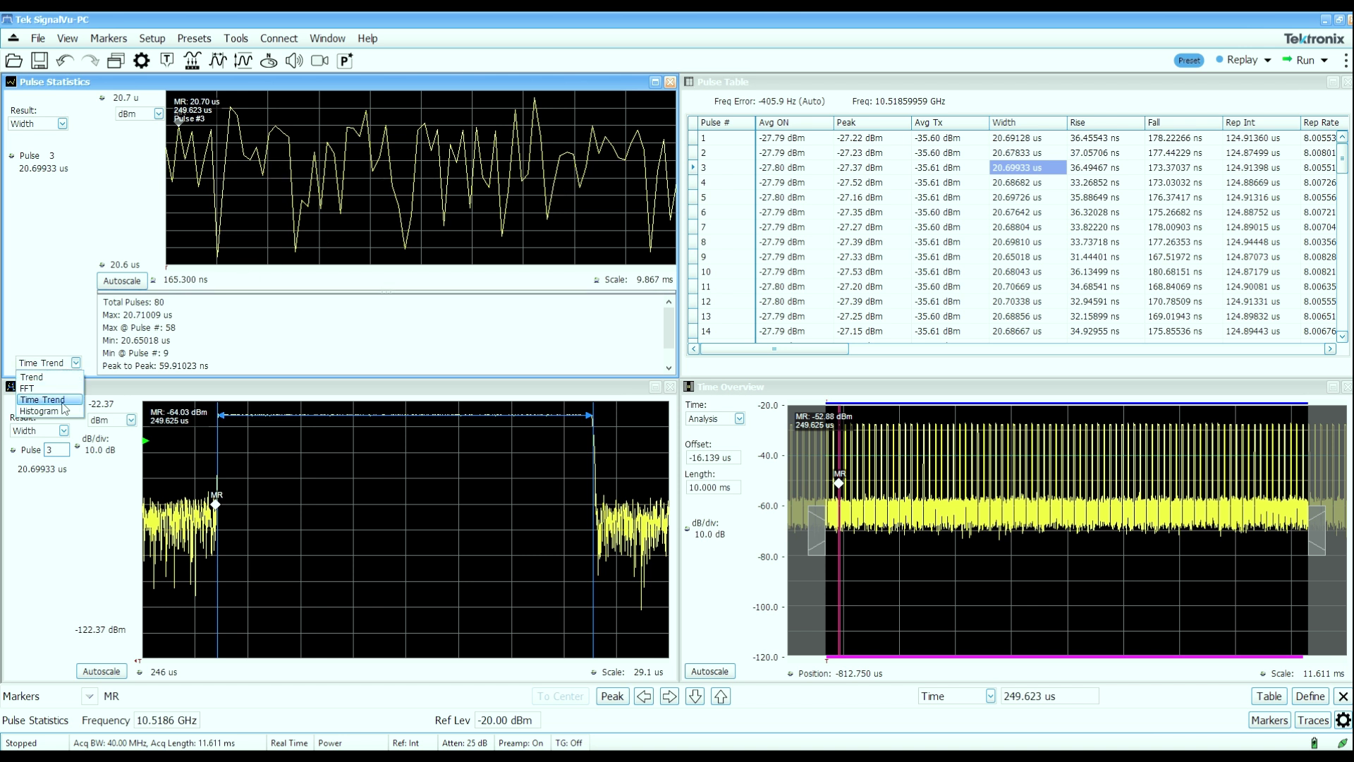
{"action": "left_click", "coordinate": [65, 413]}
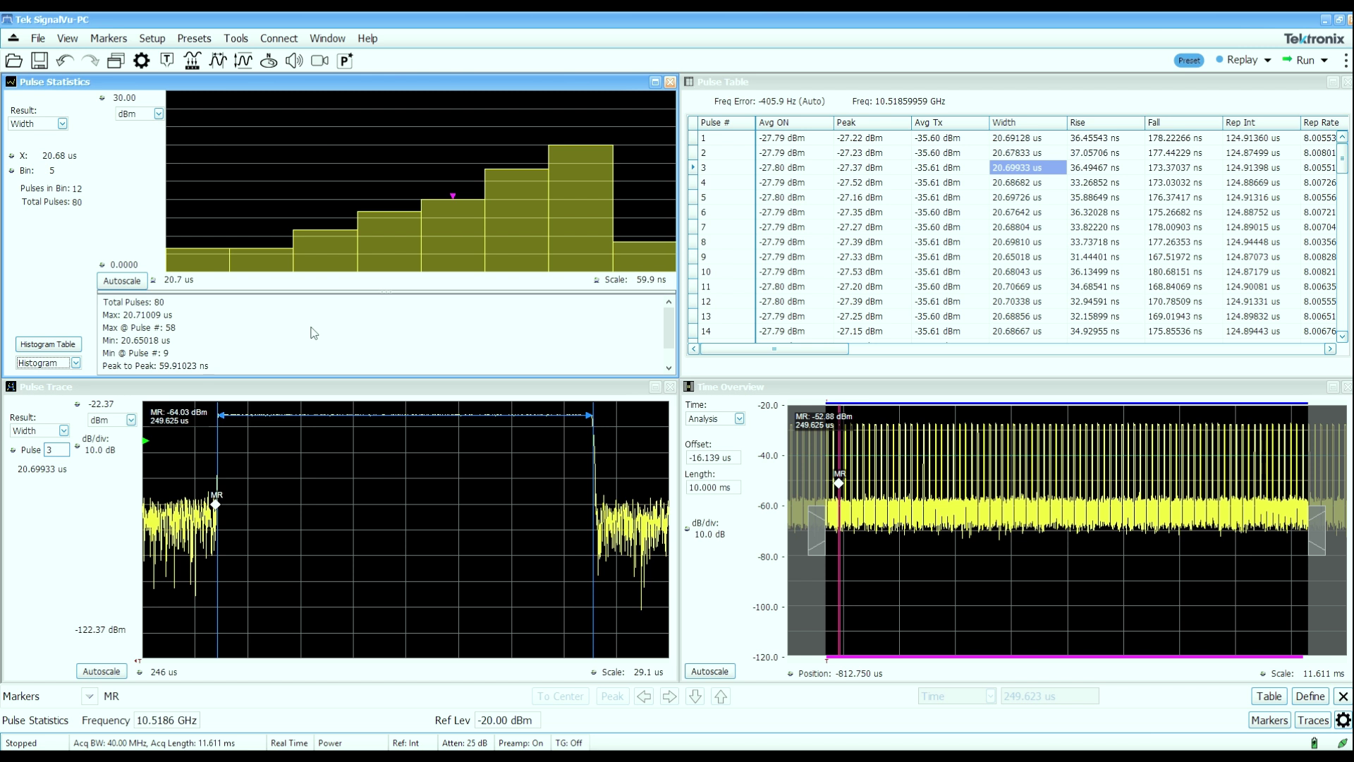
Switch the Pulse Statistics plot type to FFT.
{"action": "left_click", "coordinate": [76, 362]}
{"action": "left_click", "coordinate": [43, 399]}
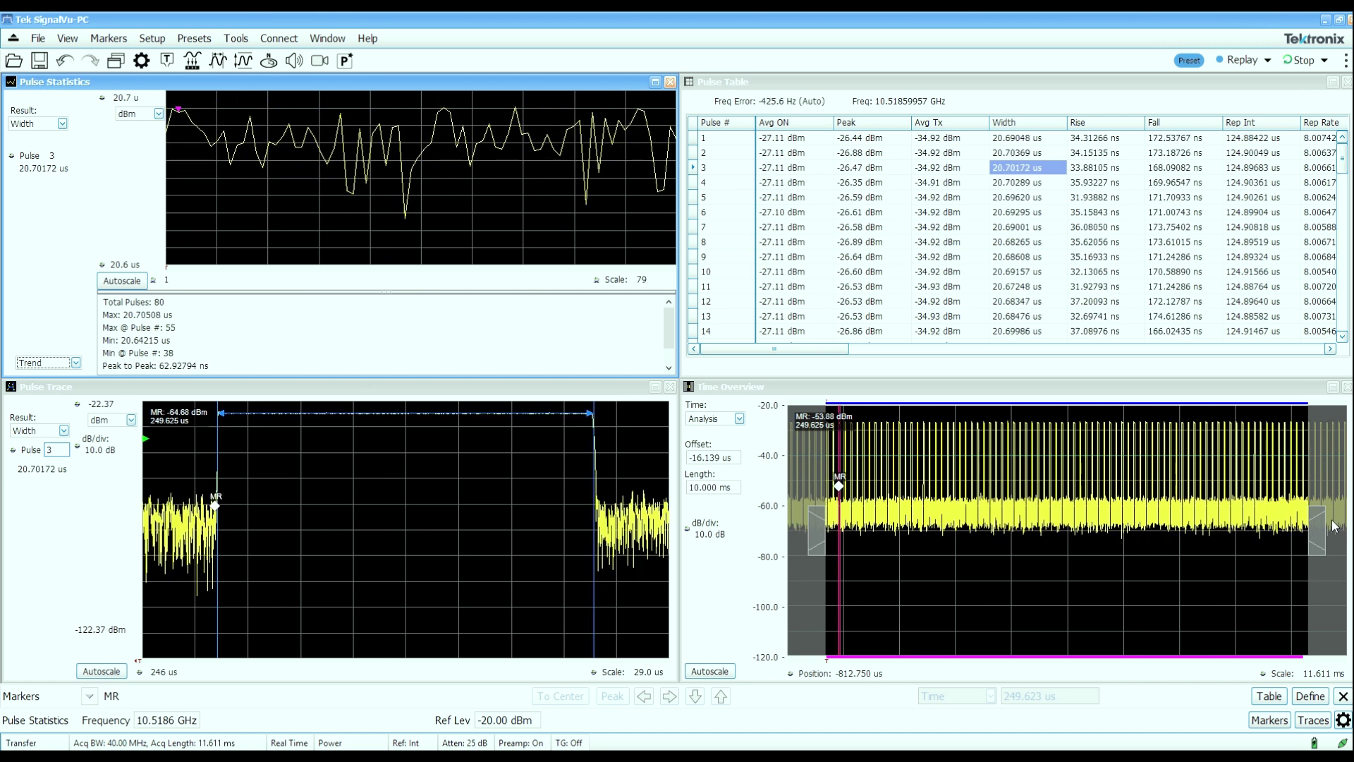
Narrow the Time Overview analysis region to one 66.371 µs pulse and bring up Select Displays.
{"action": "left_click_drag", "start_coordinate": [1316, 533], "coordinate": [864, 512]}
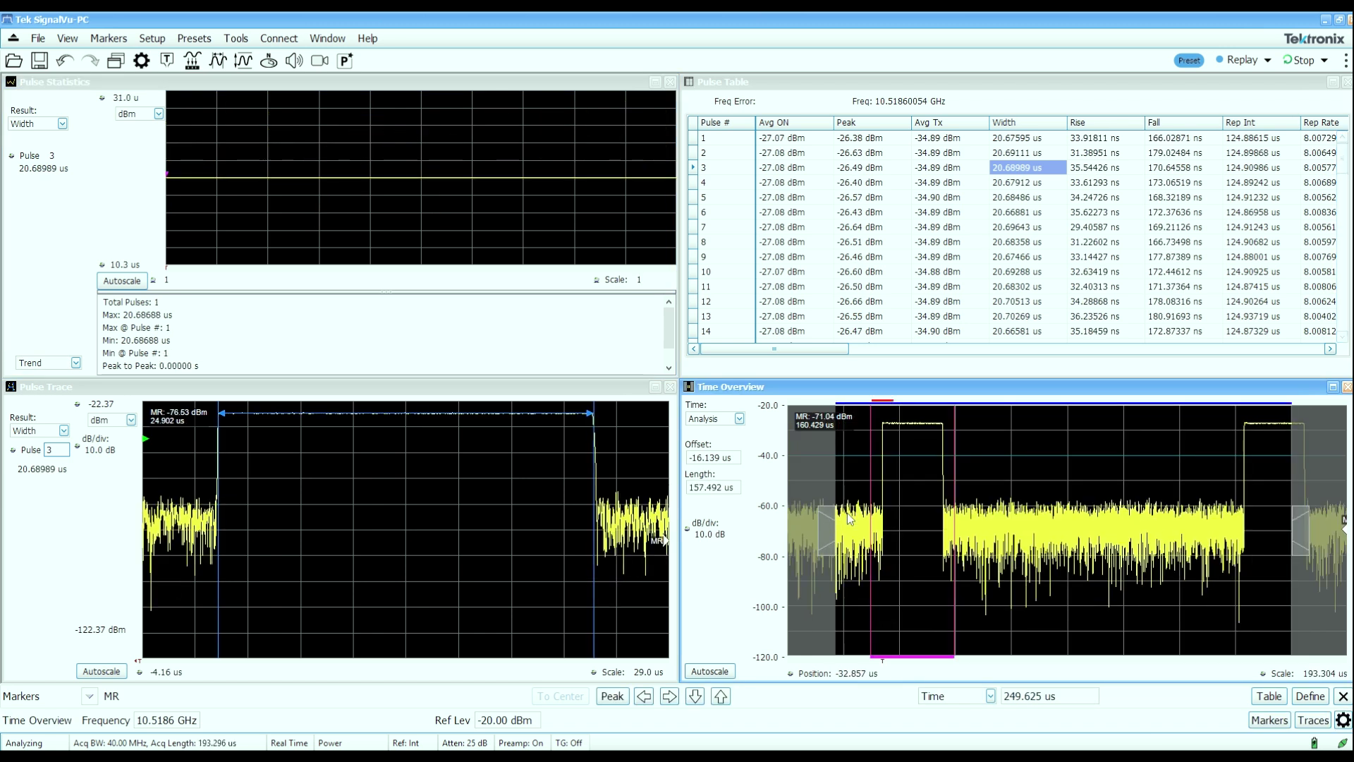
{"action": "left_click_drag", "start_coordinate": [1316, 540], "coordinate": [1028, 529]}
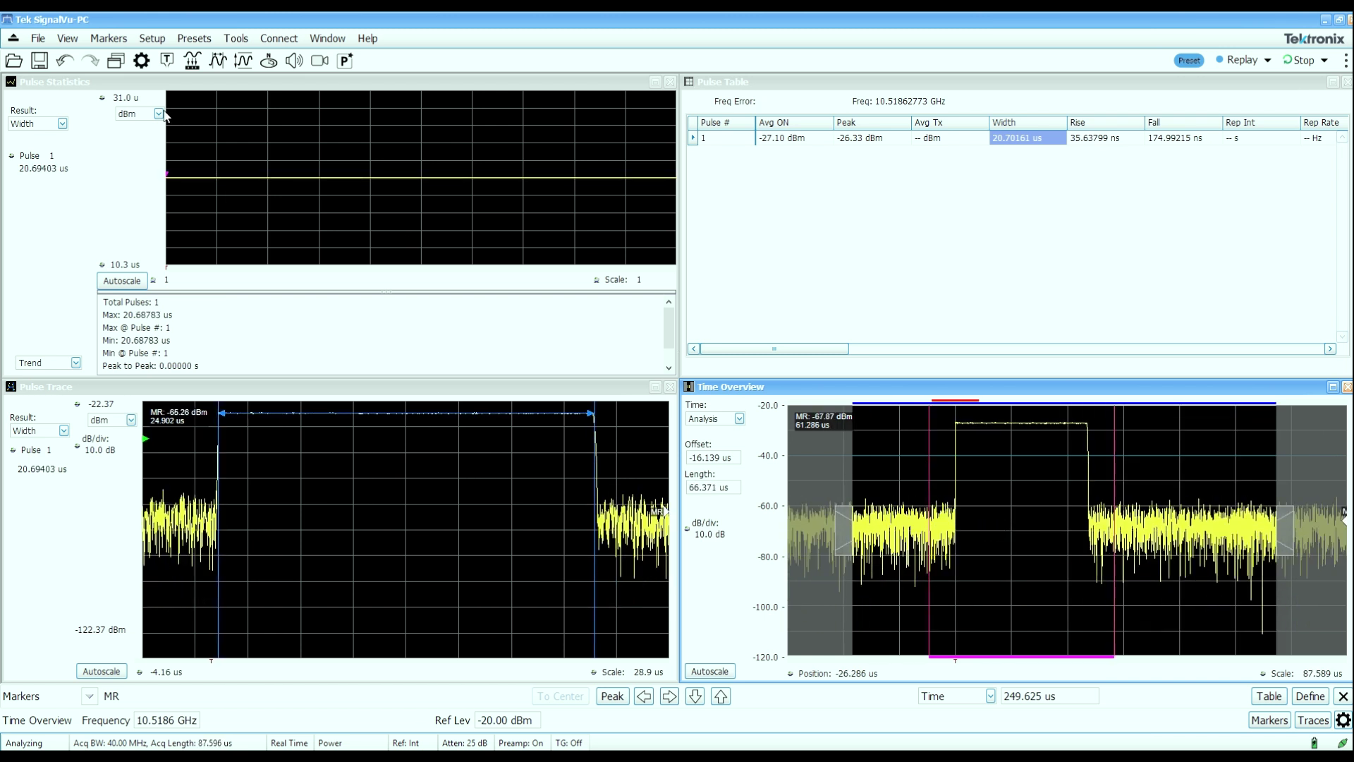
{"action": "left_click", "coordinate": [115, 60]}
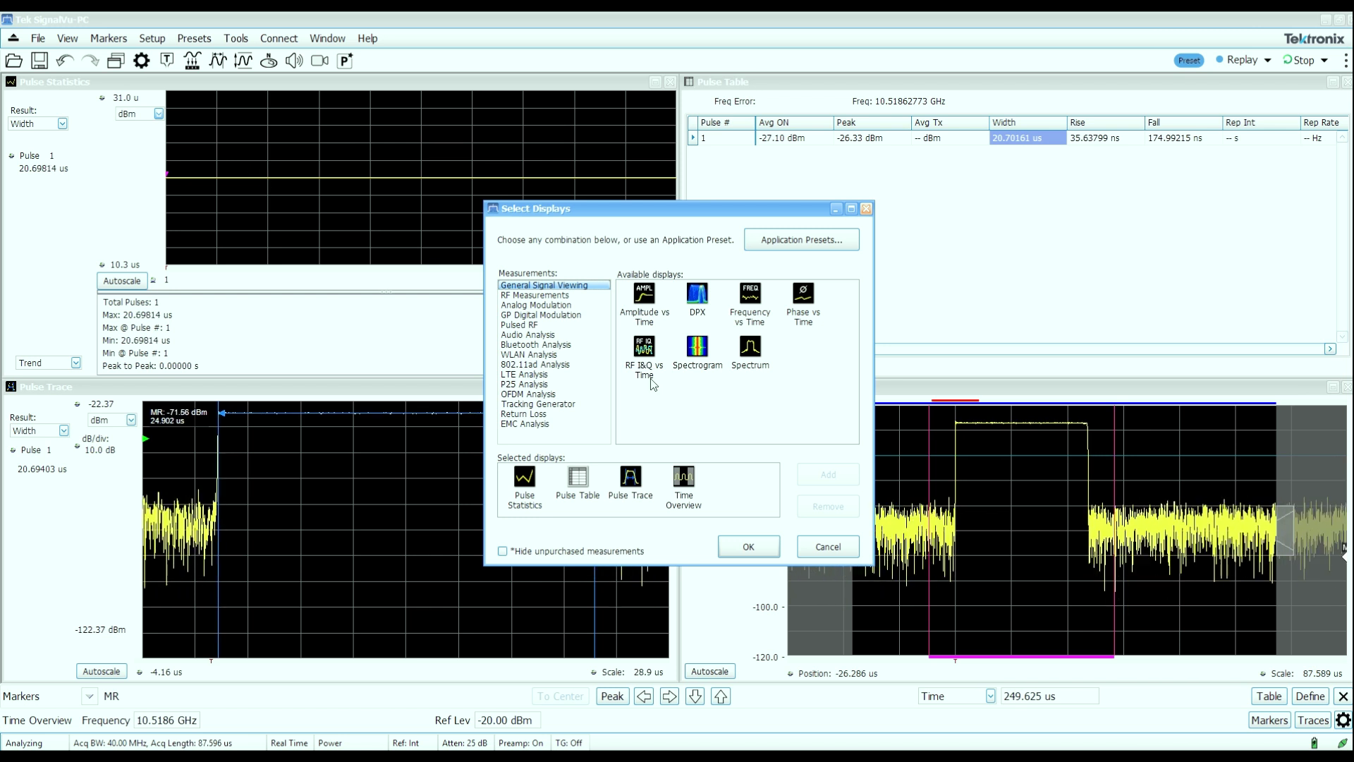
From the Pulsed RF list, add Cumulative Histogram and Cumulative Statistics and confirm with OK.
{"action": "left_click", "coordinate": [523, 326]}
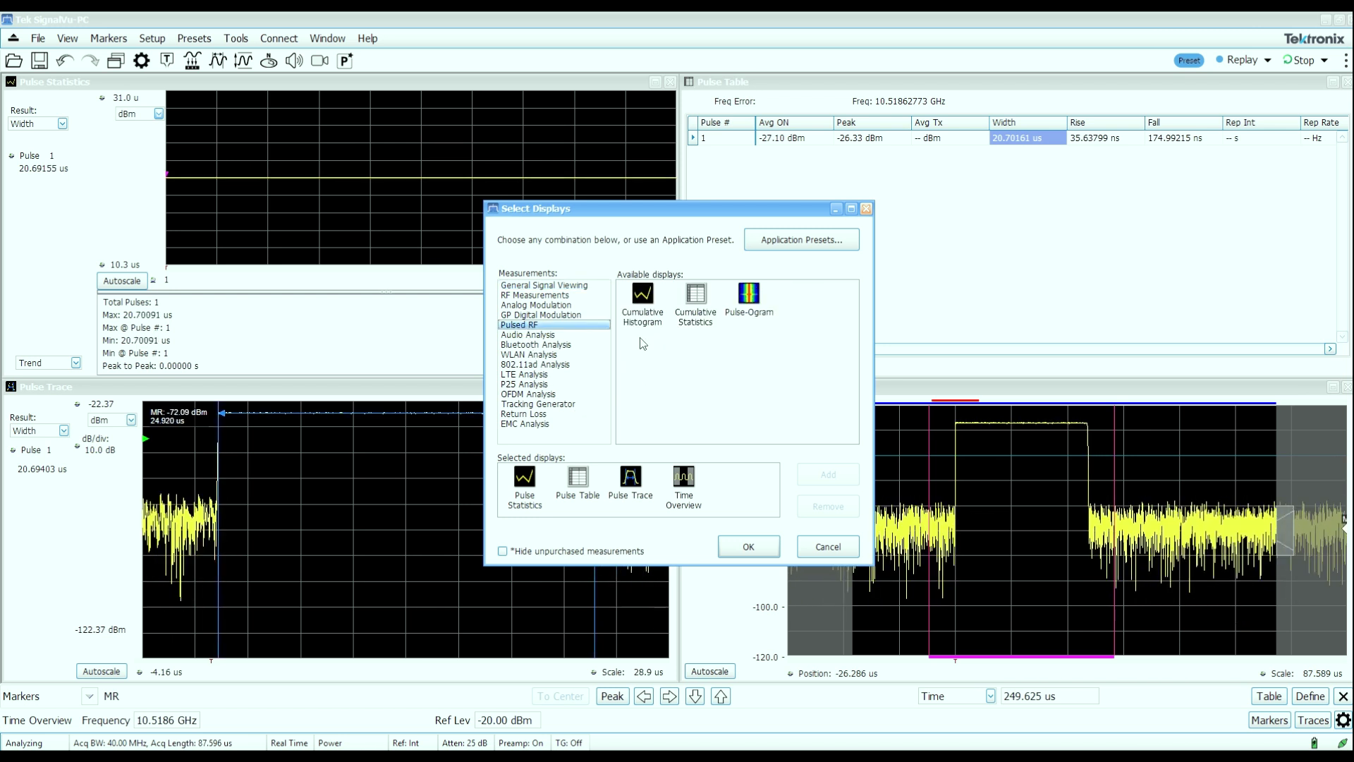
{"action": "double_click", "coordinate": [646, 319]}
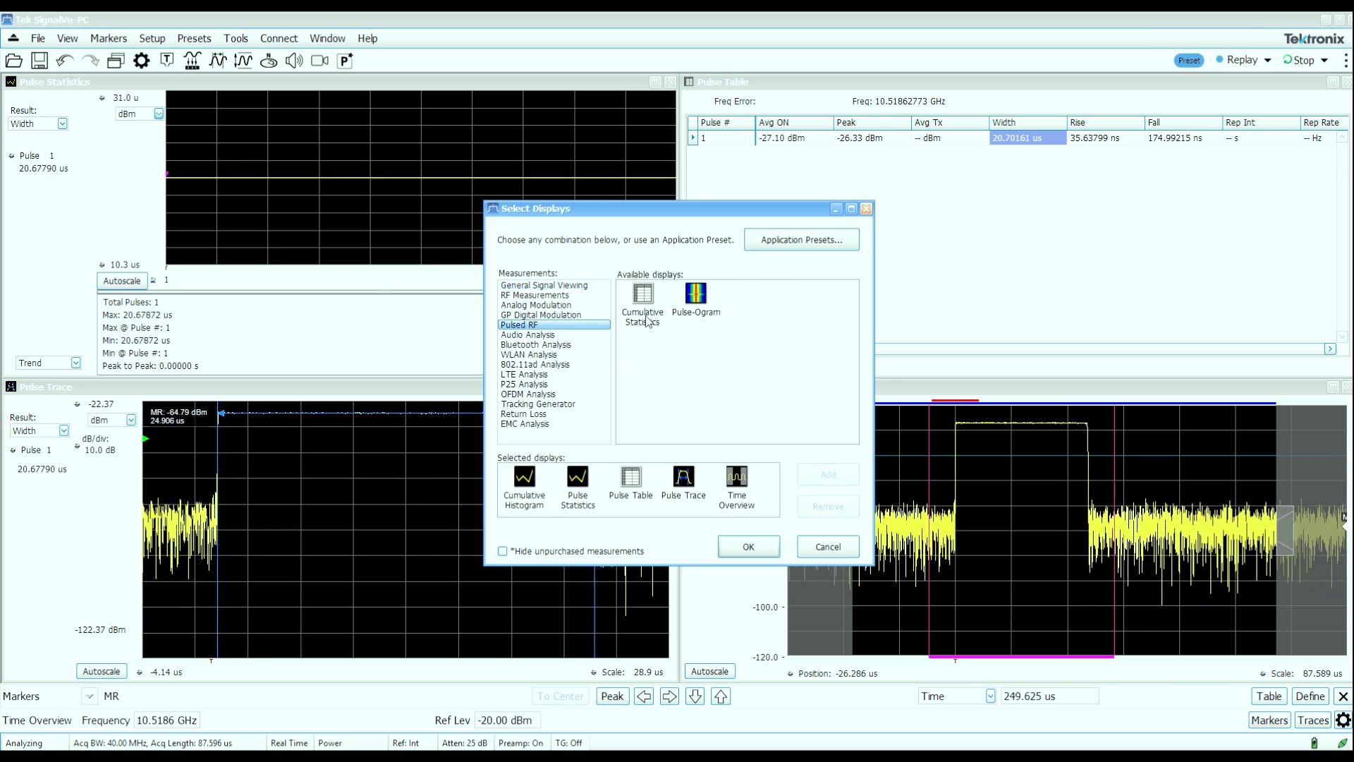
{"action": "double_click", "coordinate": [643, 300]}
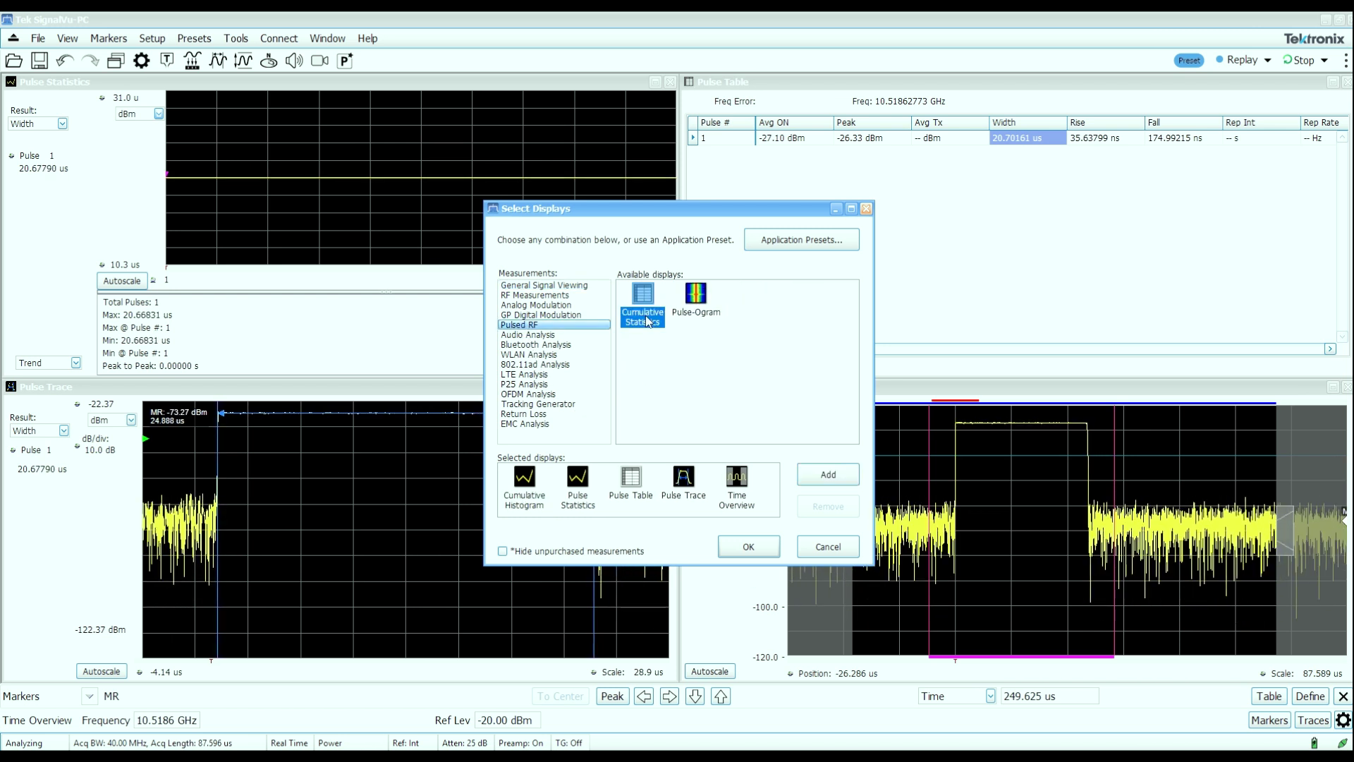
{"action": "left_click", "coordinate": [759, 540]}
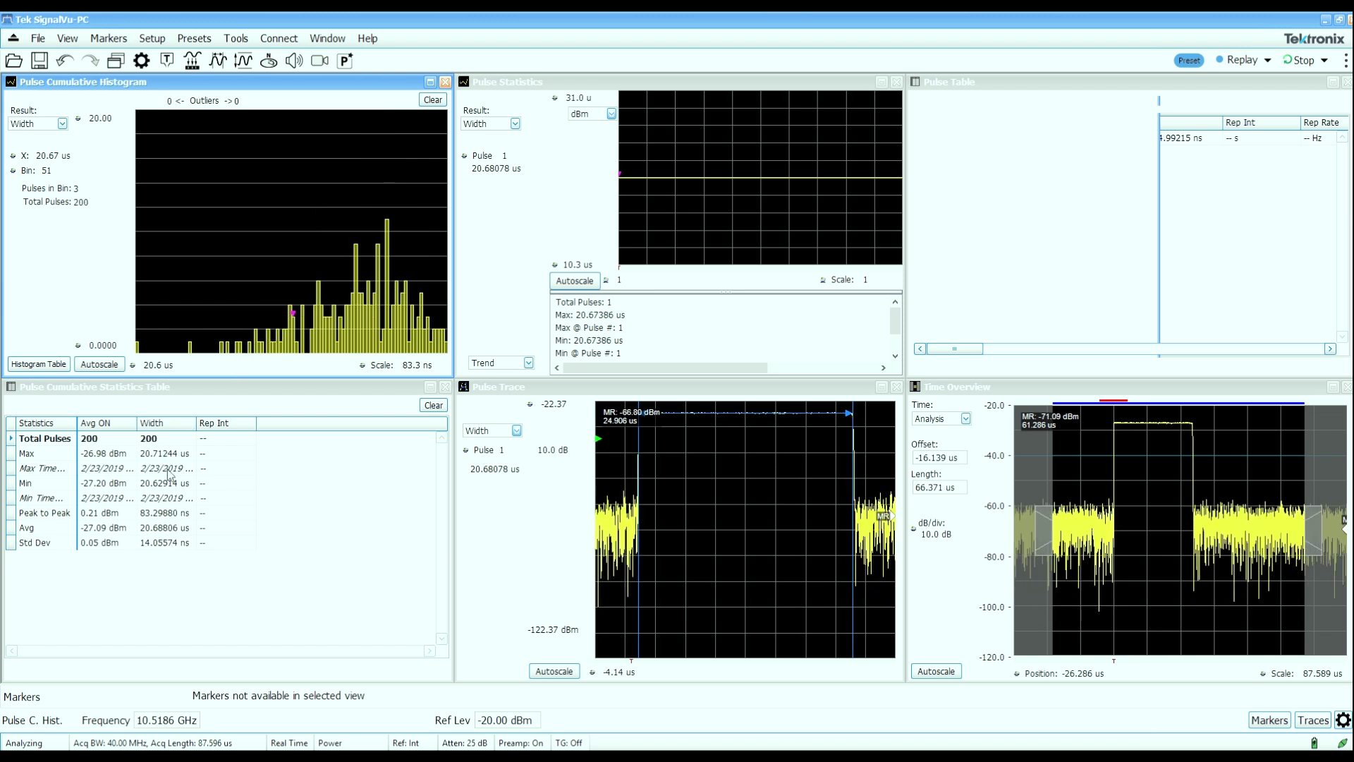
Set the Cumulative Histogram result to Droop, then Ø Dev, then back to Width.
{"action": "left_click", "coordinate": [62, 124]}
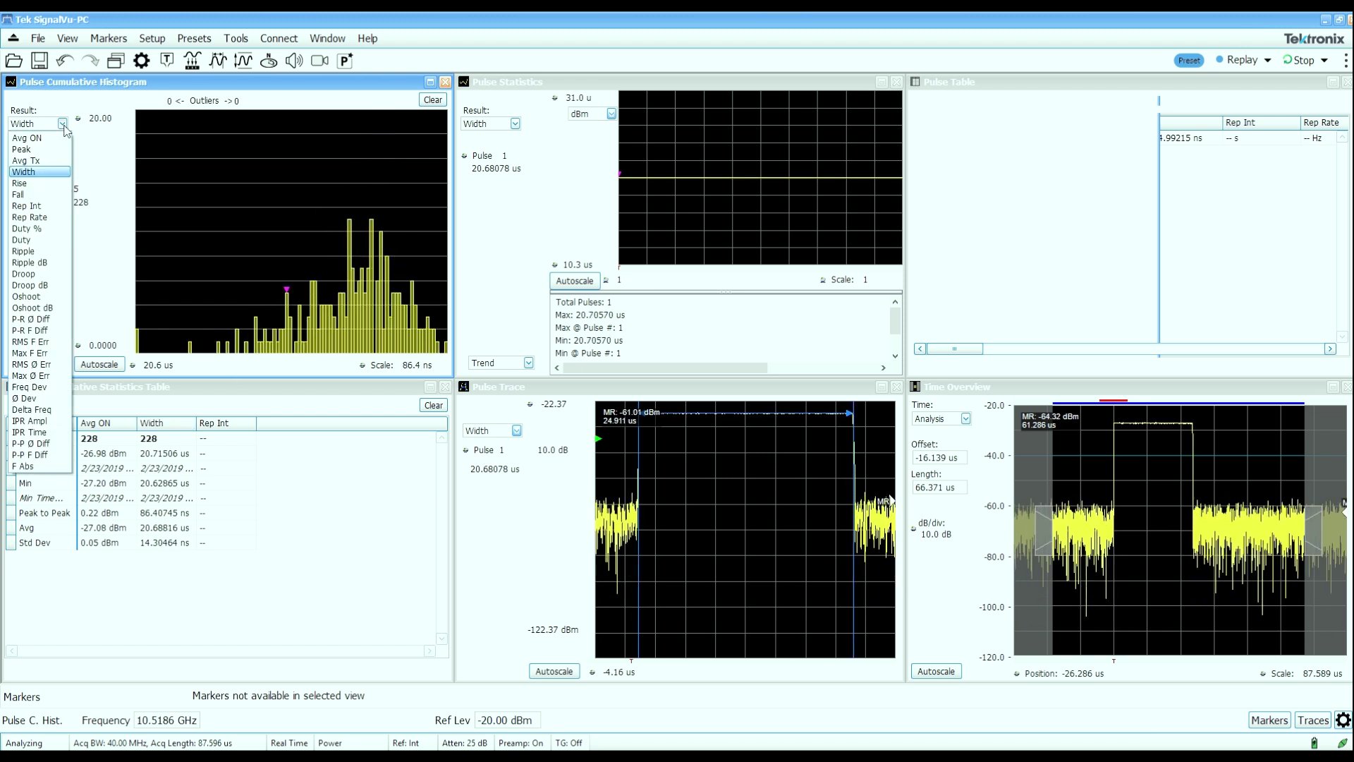
{"action": "left_click", "coordinate": [56, 277]}
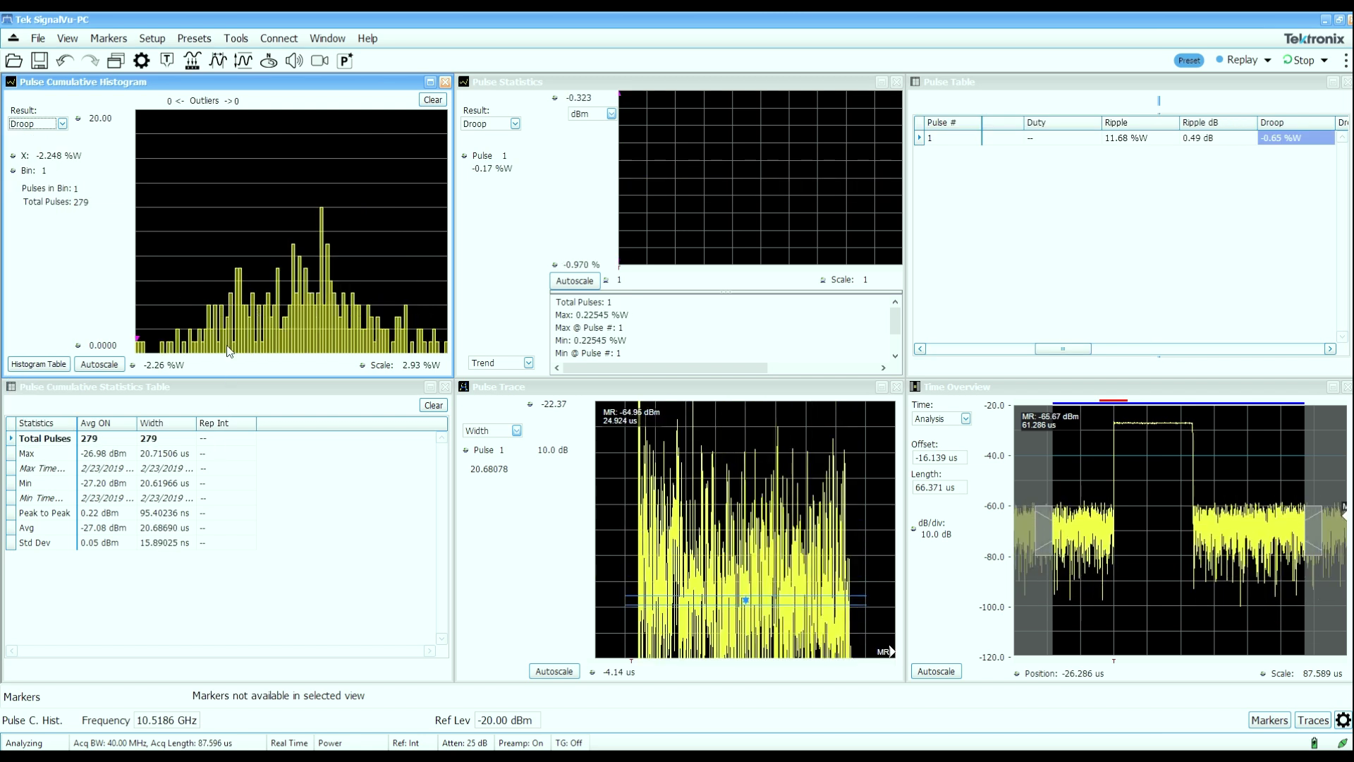
{"action": "left_click", "coordinate": [62, 124]}
{"action": "left_click", "coordinate": [33, 402]}
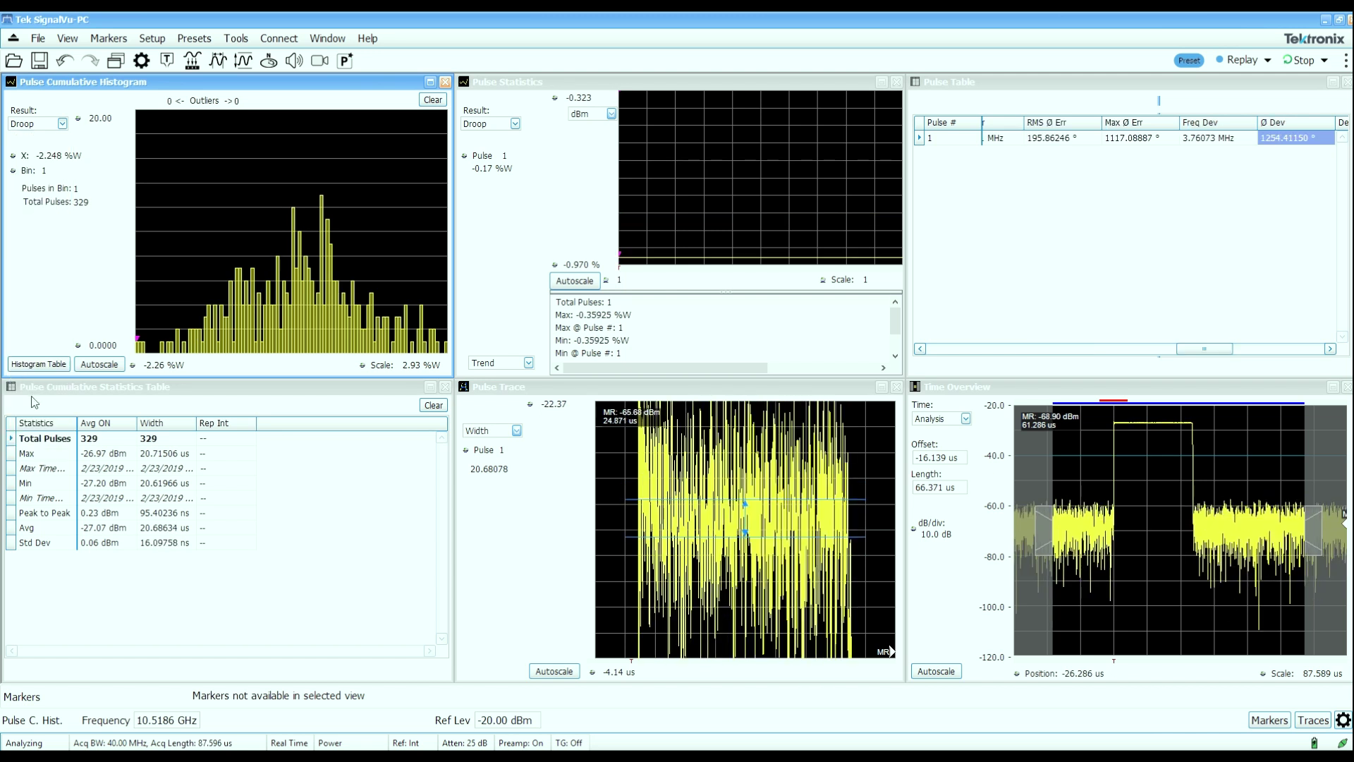
{"action": "left_click", "coordinate": [62, 123]}
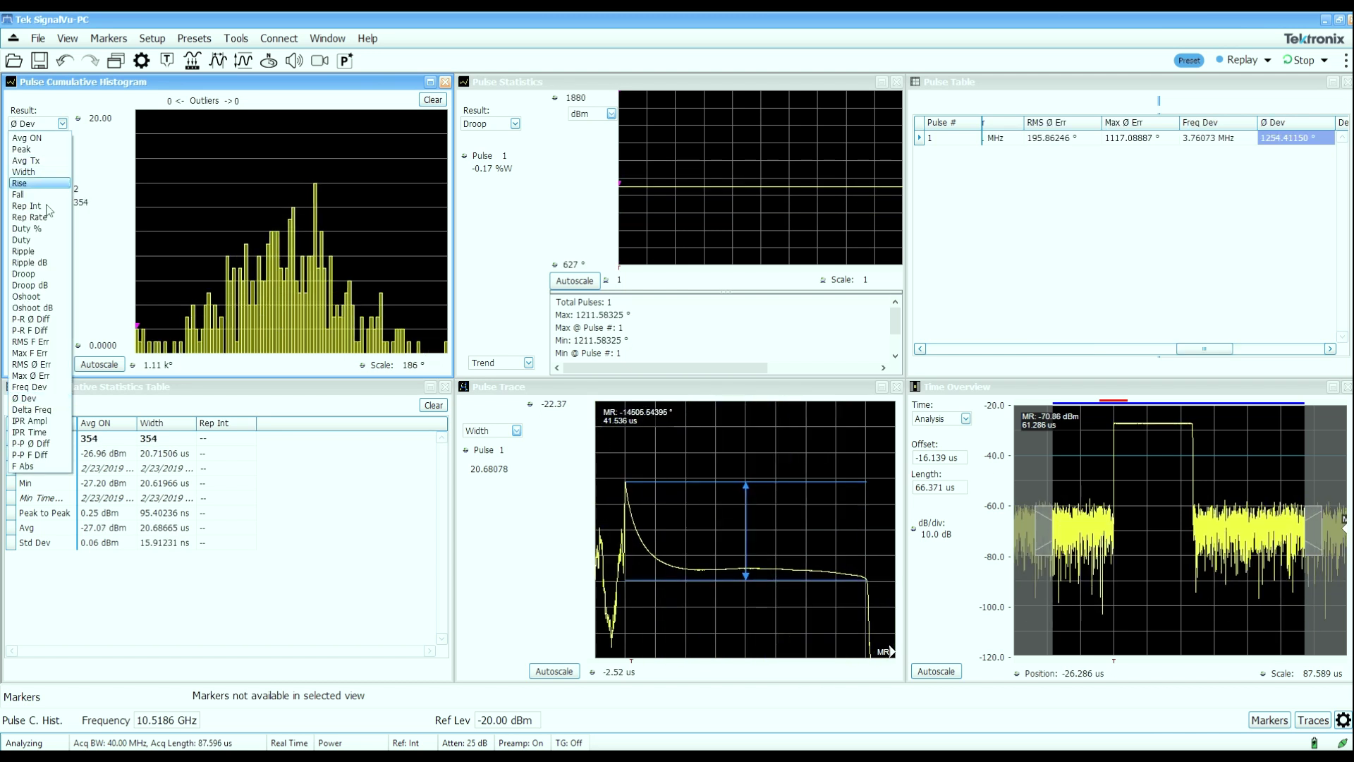
{"action": "left_click", "coordinate": [47, 172]}
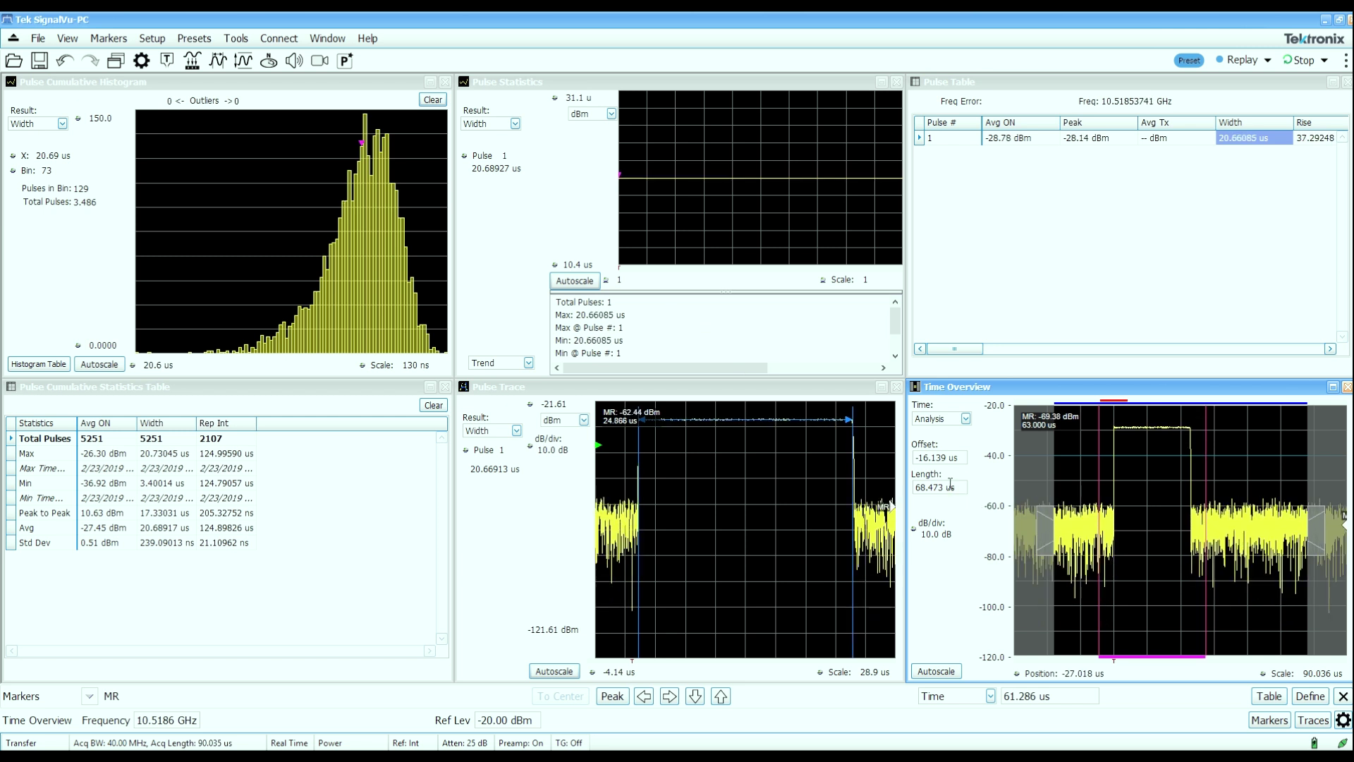
Enter a Time Overview Length of 5 ms, then 10 ms.
{"action": "type", "text": "5m"}
{"action": "key", "text": "Return"}
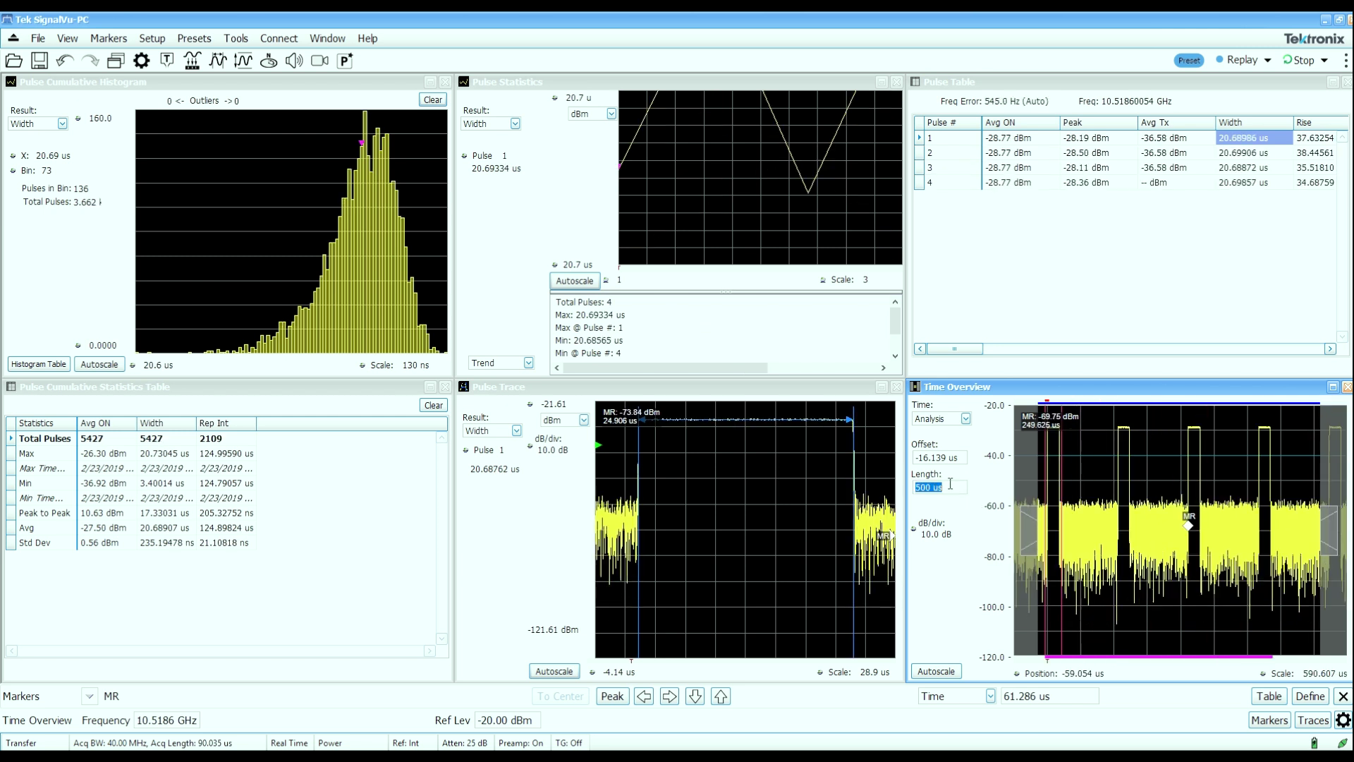
{"action": "type", "text": "10m"}
{"action": "key", "text": "Return"}
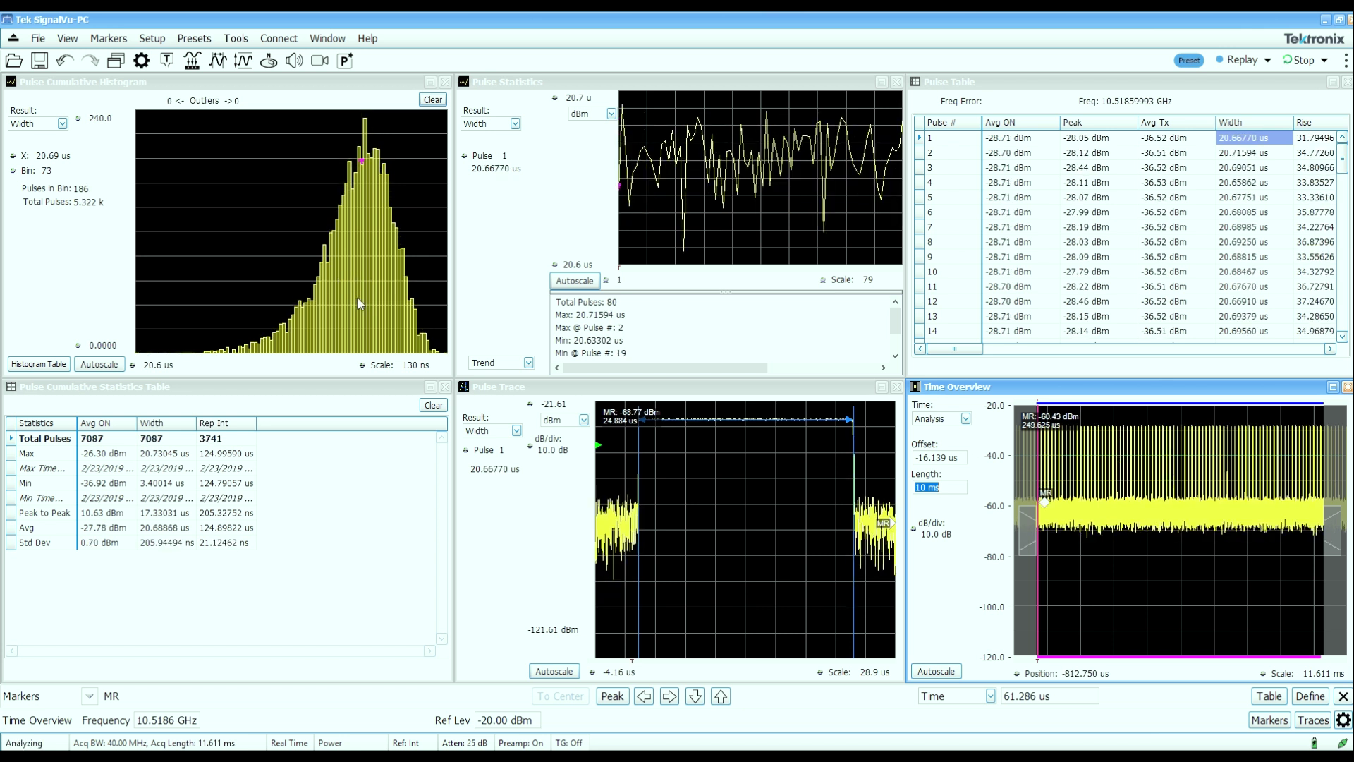
Add the DPX display from General Signal Viewing through Select Displays.
{"action": "left_click", "coordinate": [115, 60]}
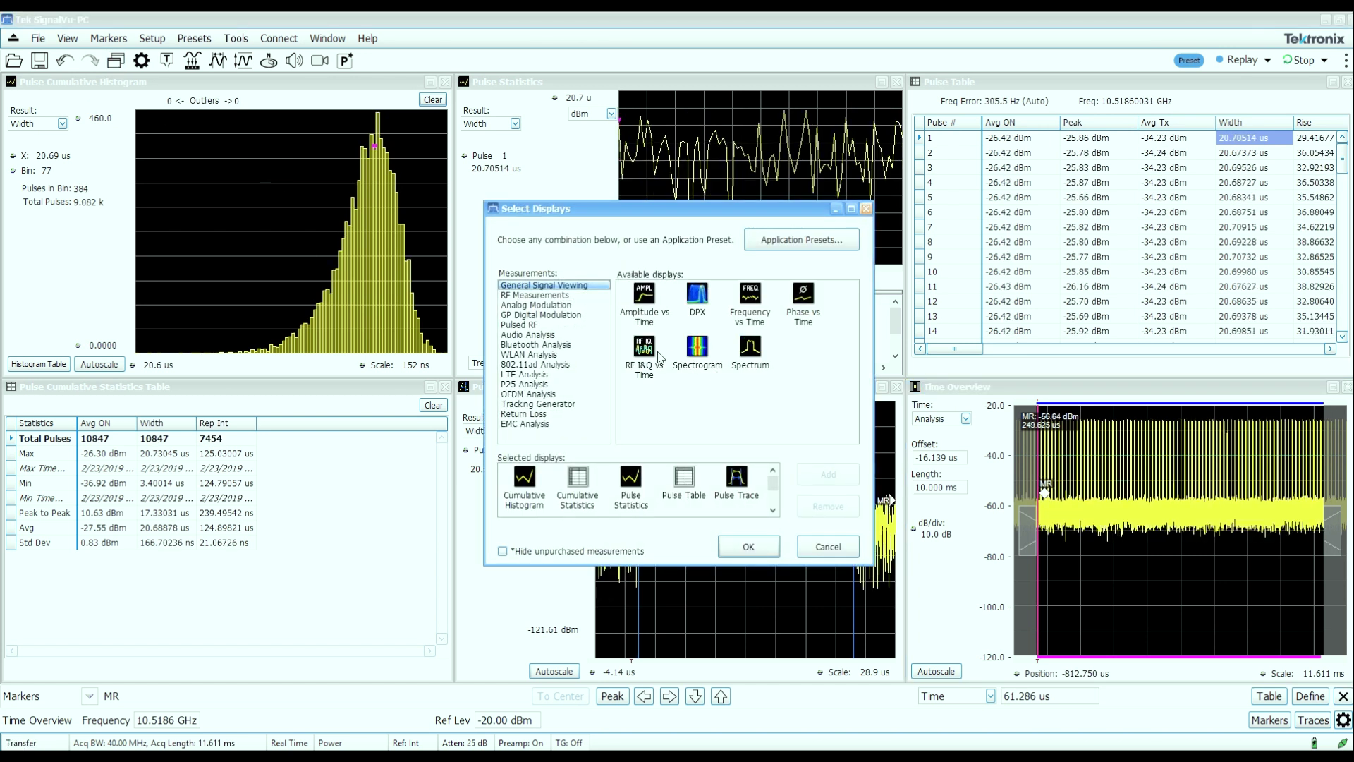
{"action": "left_click", "coordinate": [756, 547]}
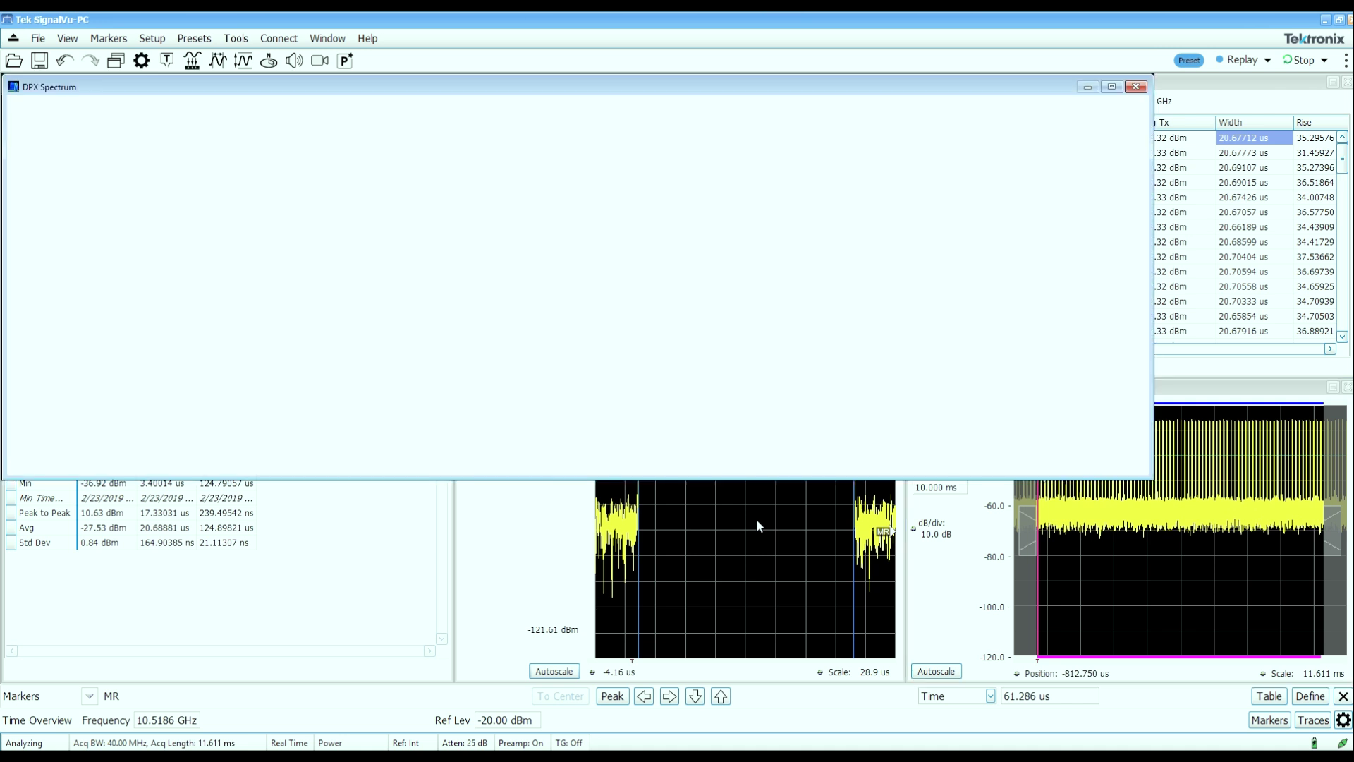